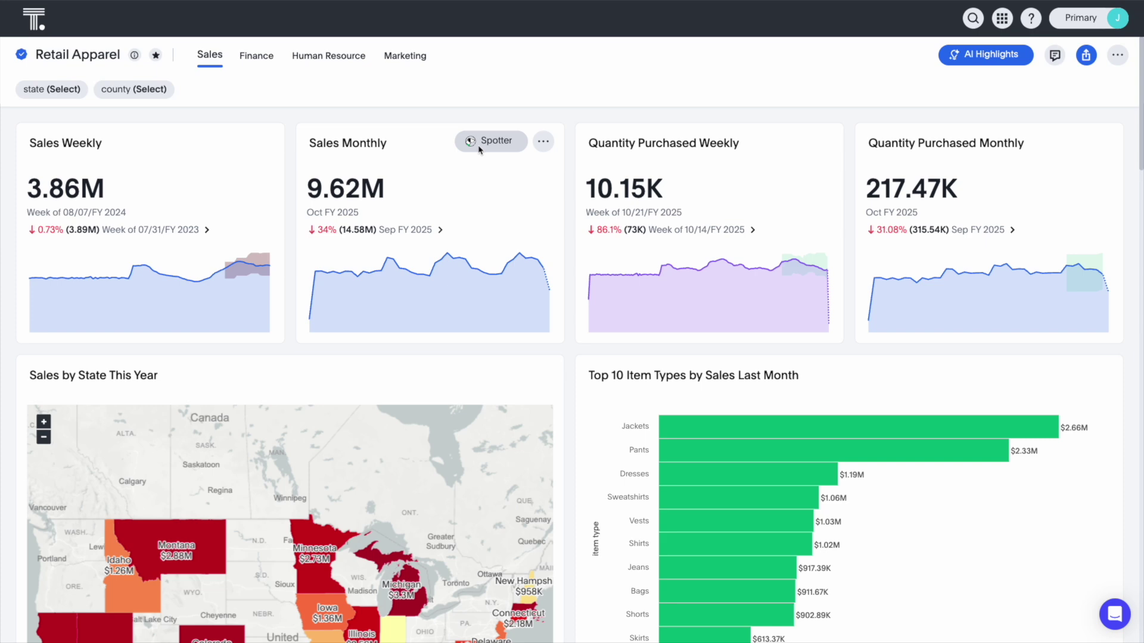
Start a Spotter chat from the Sales Monthly tile, then browse and close the retail data preview.
left_click(480, 143)
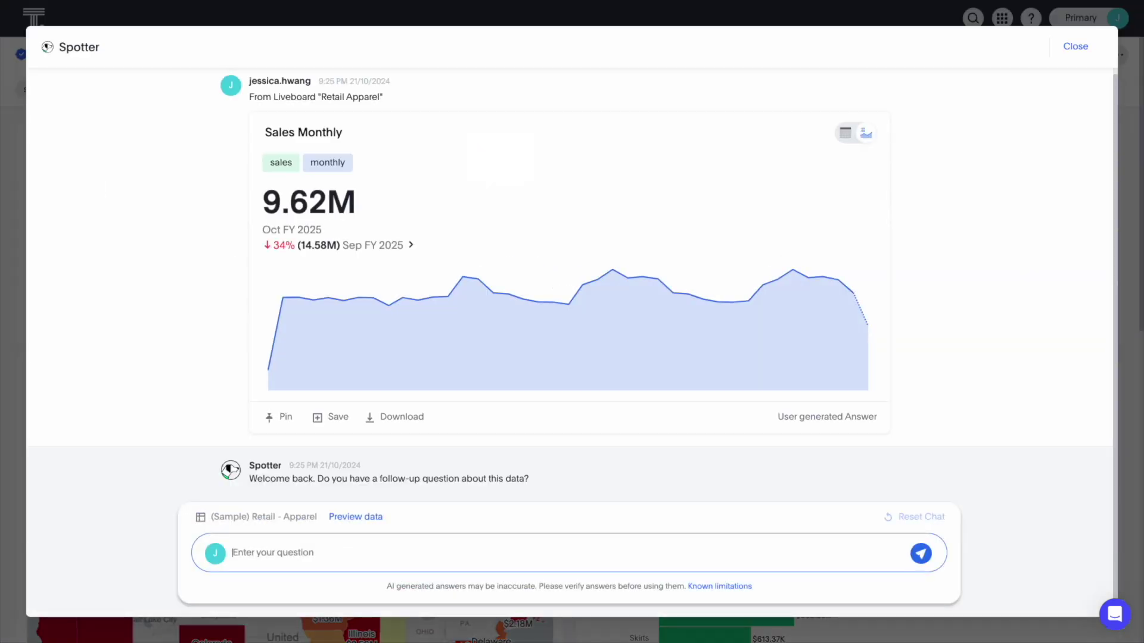
left_click(344, 517)
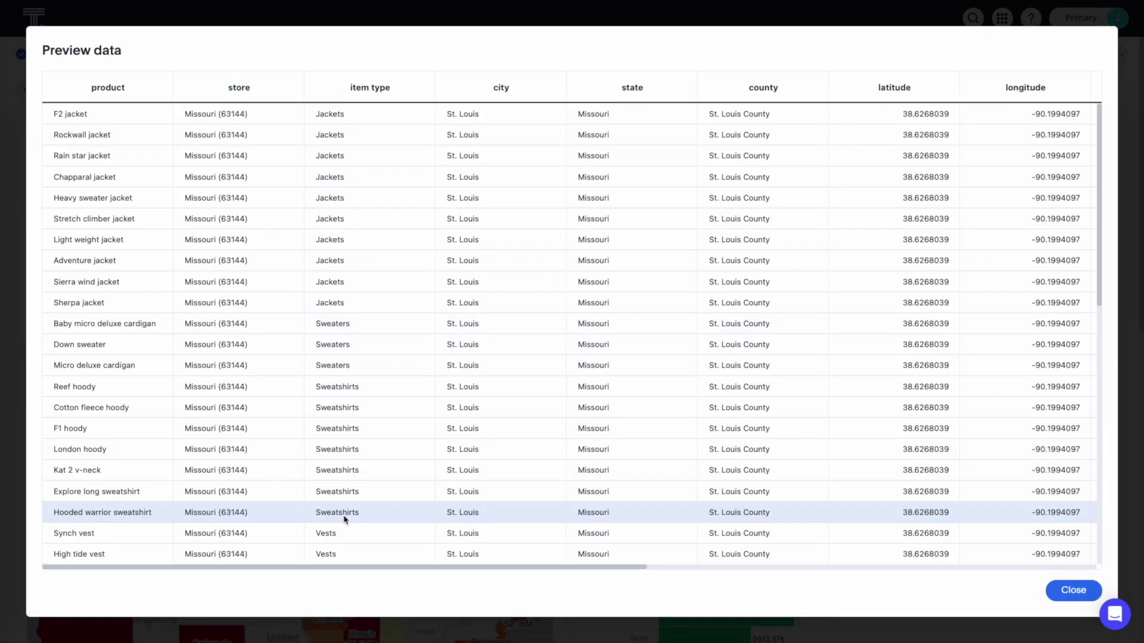
left_click_drag(384, 569, 758, 579)
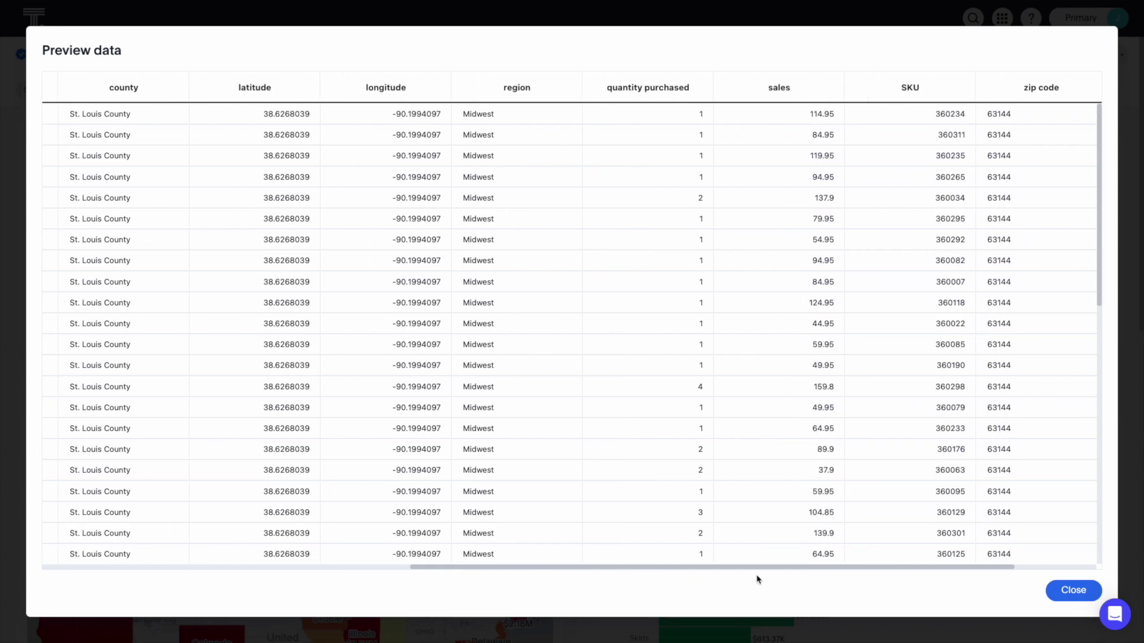
key("Escape")
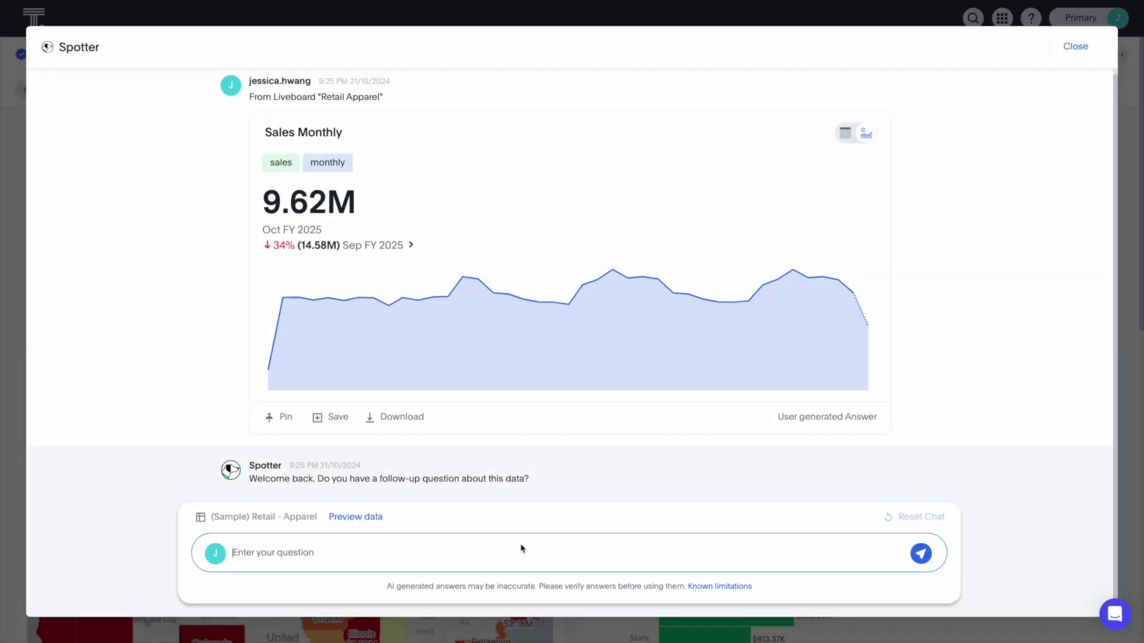
Ask Spotter 'Show me top 5 states for all of this year'.
type("Show me top 5 states for all ")
type("of this year")
key("Return")
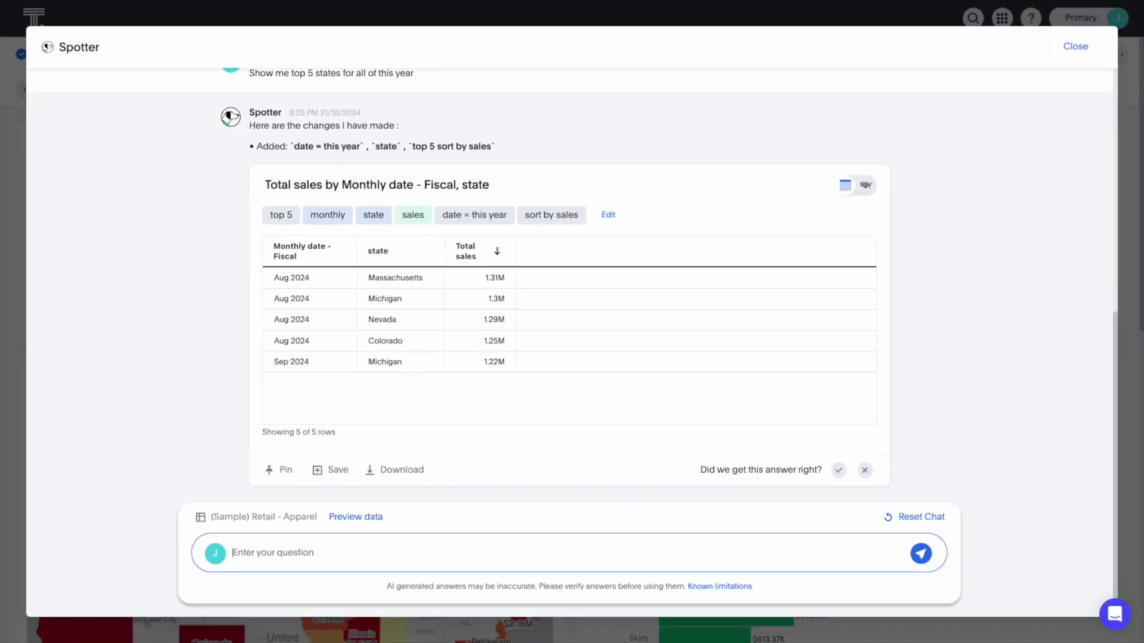
Follow up with 'I meant aggregated' to get yearly sales totals per state.
left_click(336, 564)
type("I meant aggregated")
key("Return")
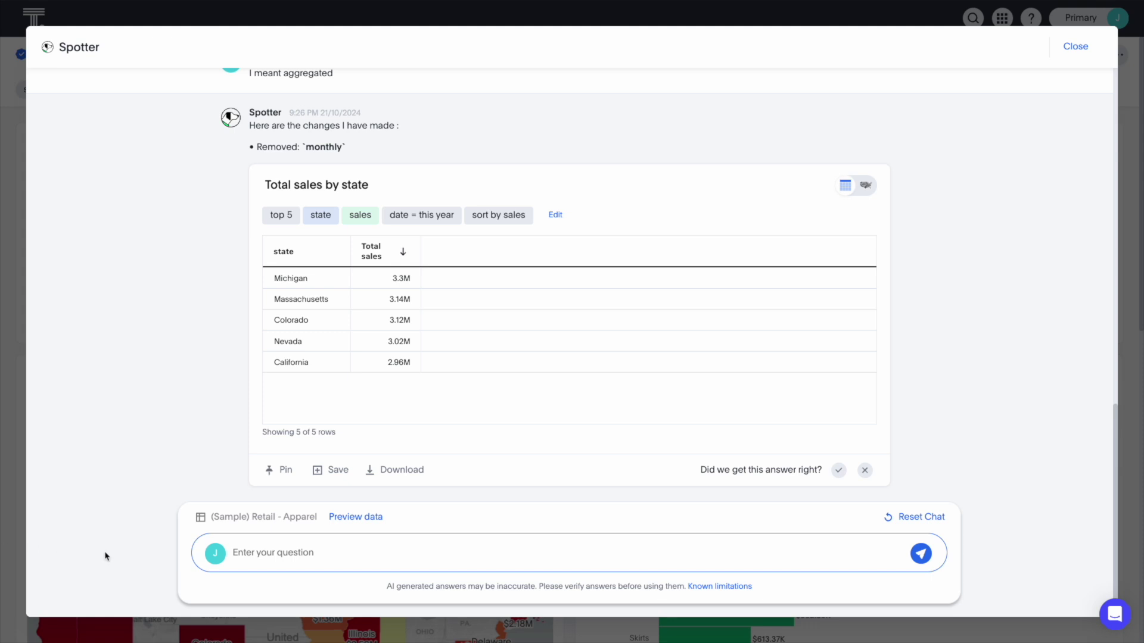
Ask for month-over-month sales of those states over the last 3 years.
type("For the above")
type(" states show me sales month over month f")
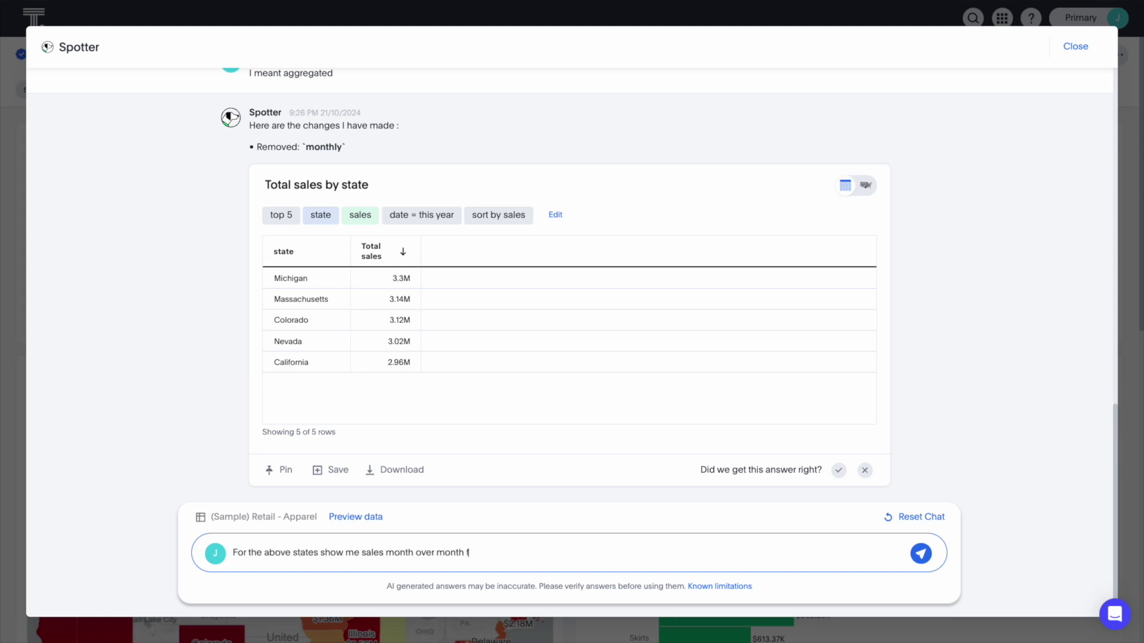
type("or the last 3 yrs")
key("Return")
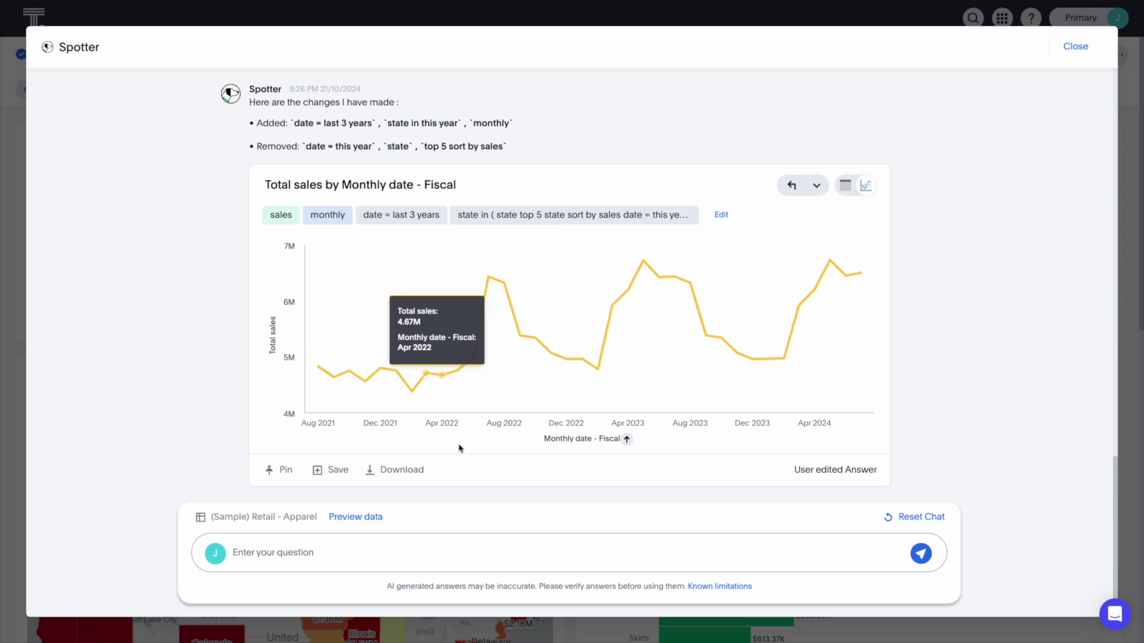
left_click(423, 555)
Request the same analysis for the bottom 5 states, then browse and dismiss the Aug 2022 drill-down options.
type("Do the same analys")
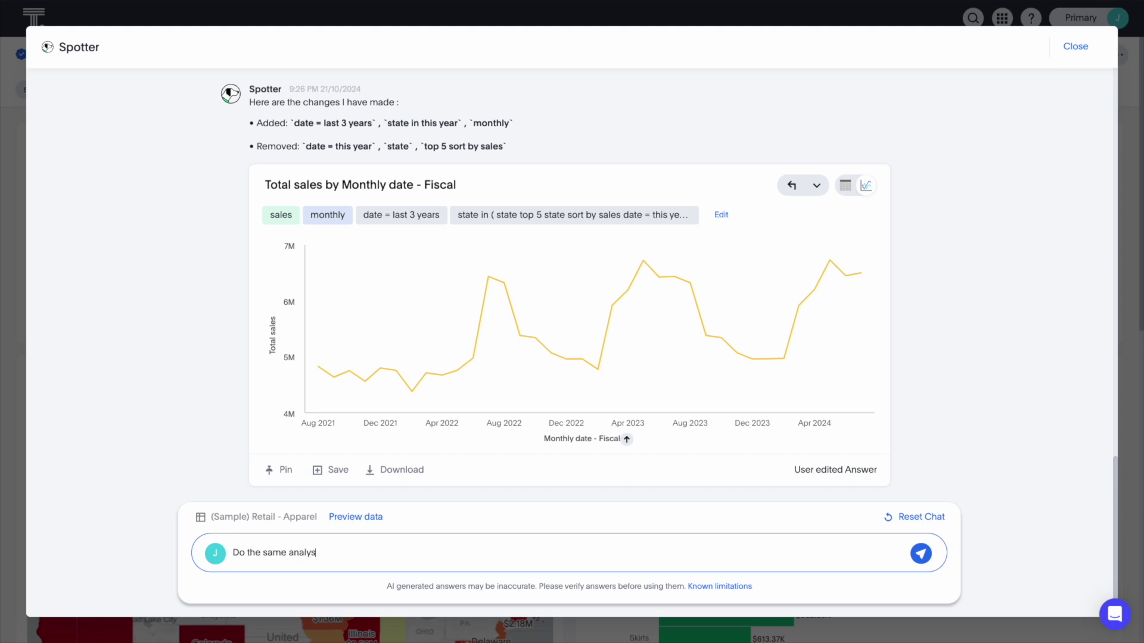
type("is for the bottom 5 stsate")
key("Return")
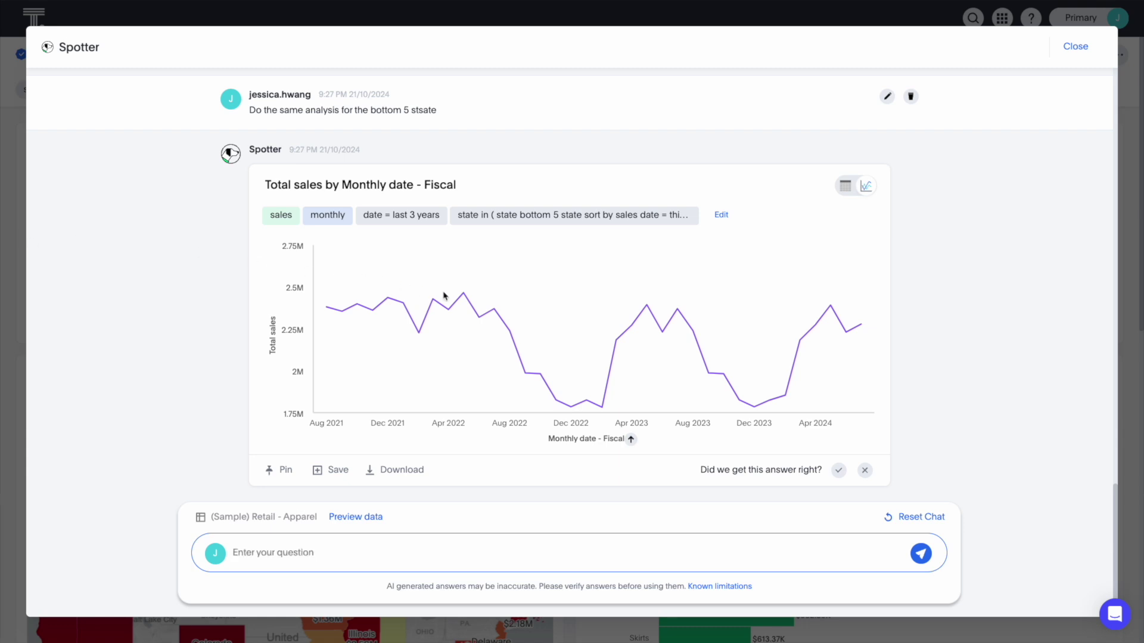
left_click(511, 337)
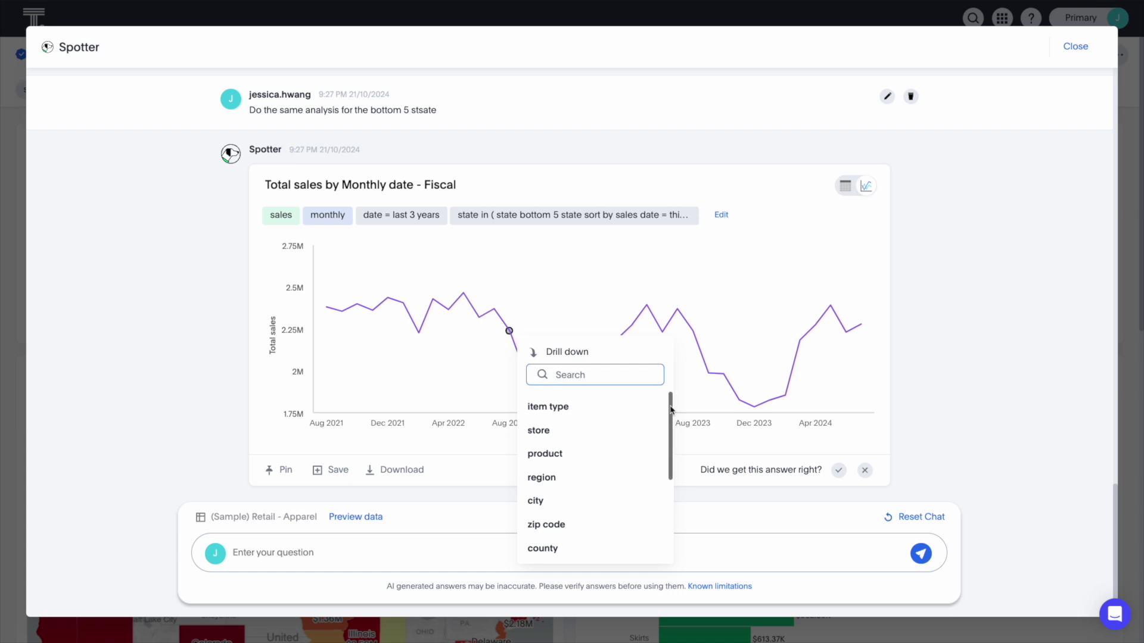
left_click_drag(671, 409, 677, 495)
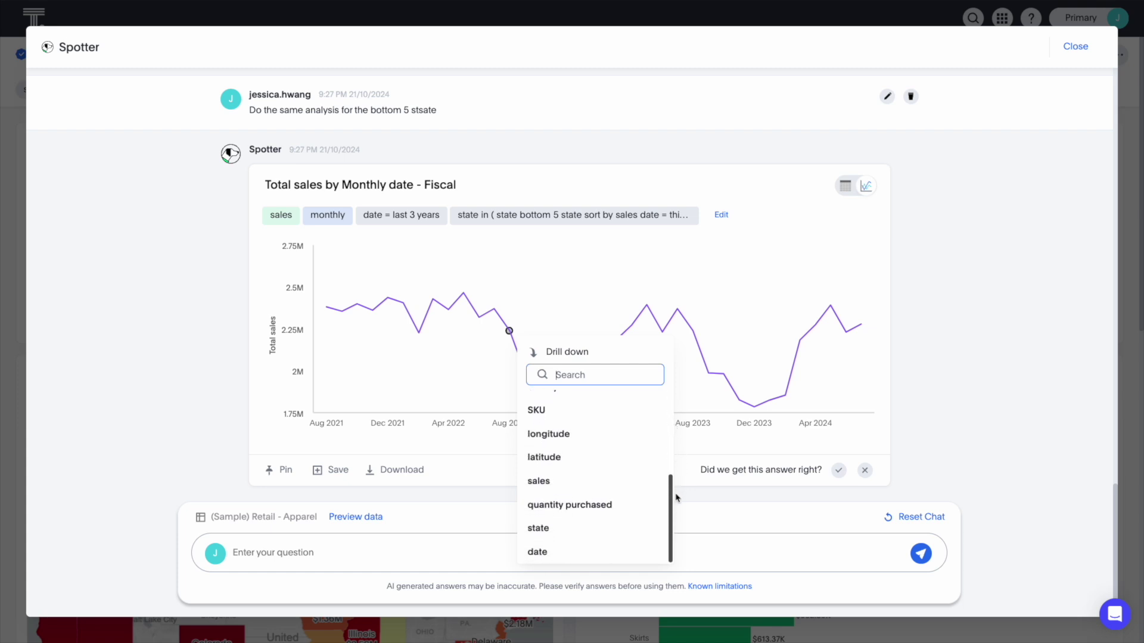
left_click(762, 290)
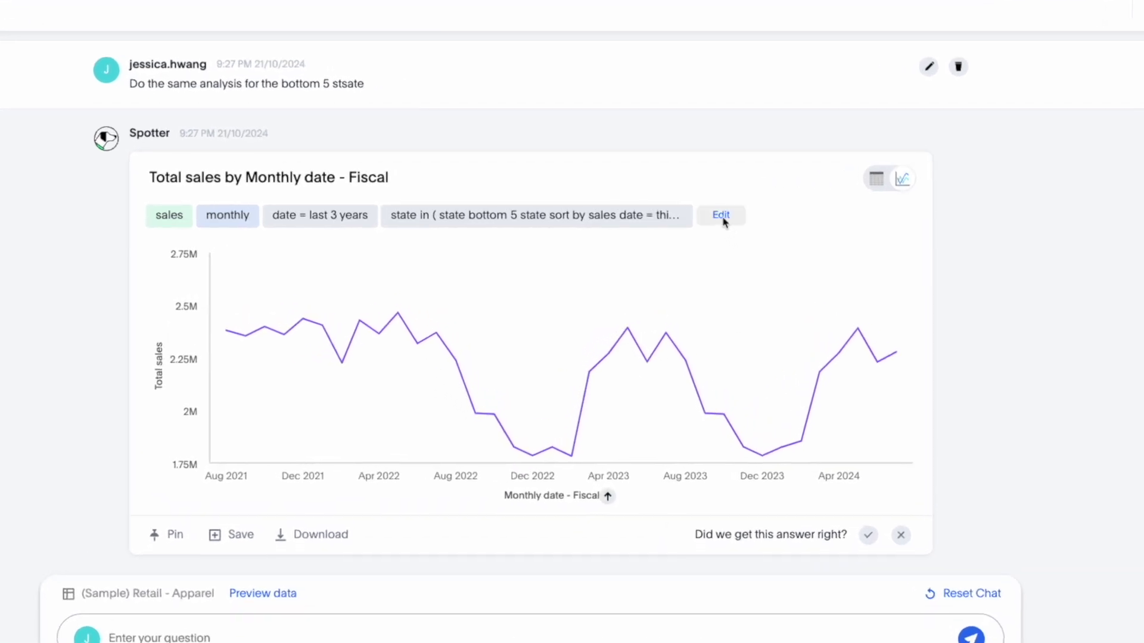
Edit the answer's date range from last 3 years to last 2 years.
left_click(724, 221)
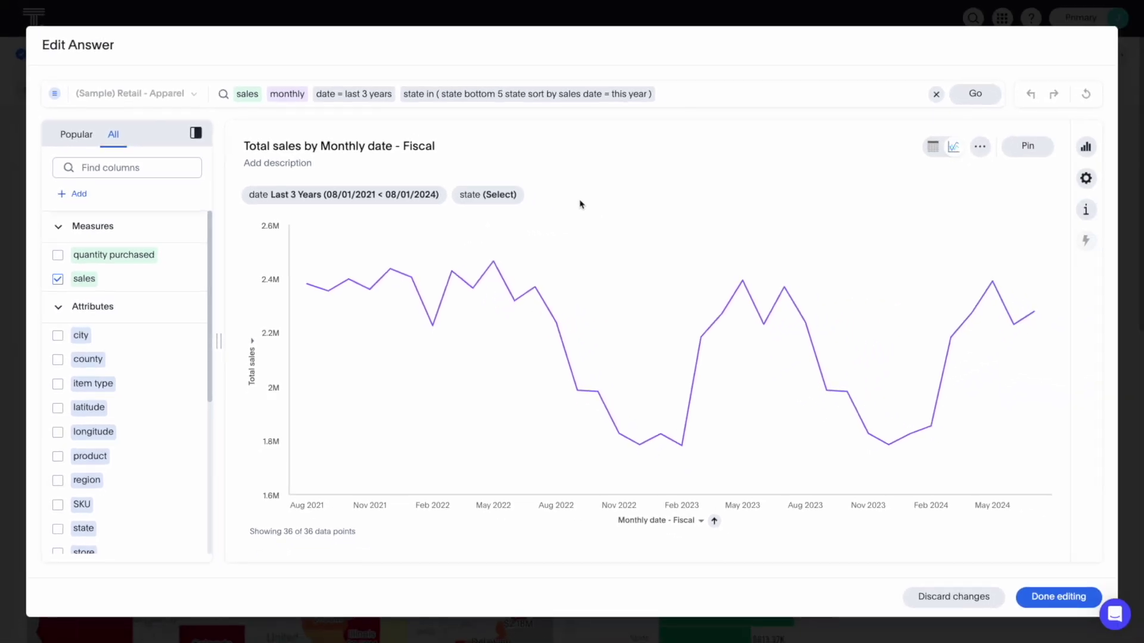
left_click(360, 98)
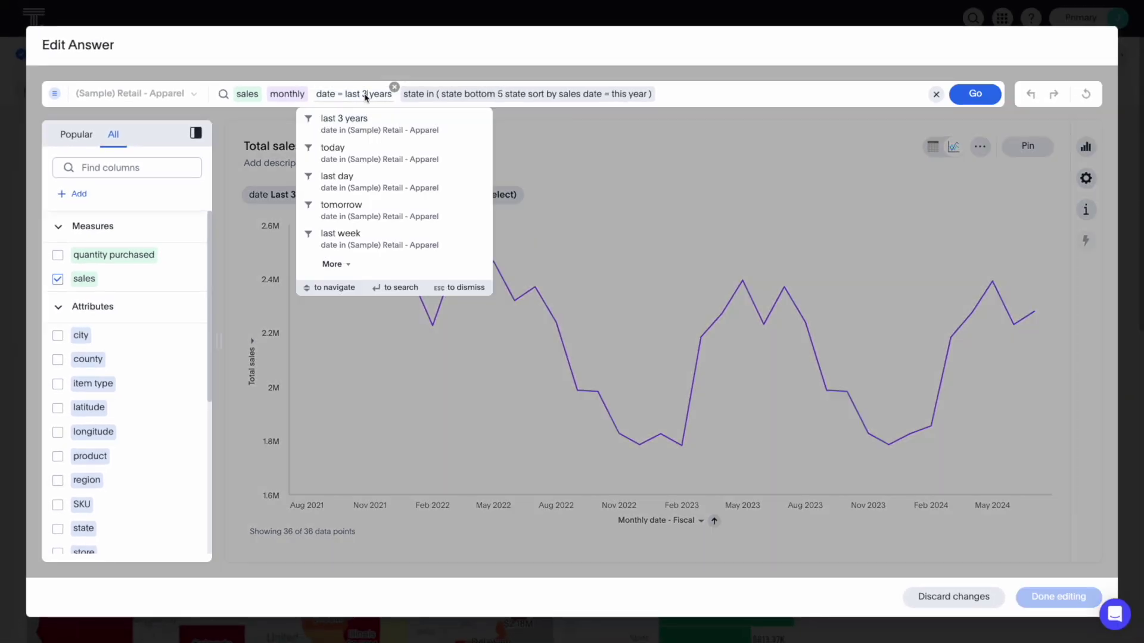
type("2")
key("Return")
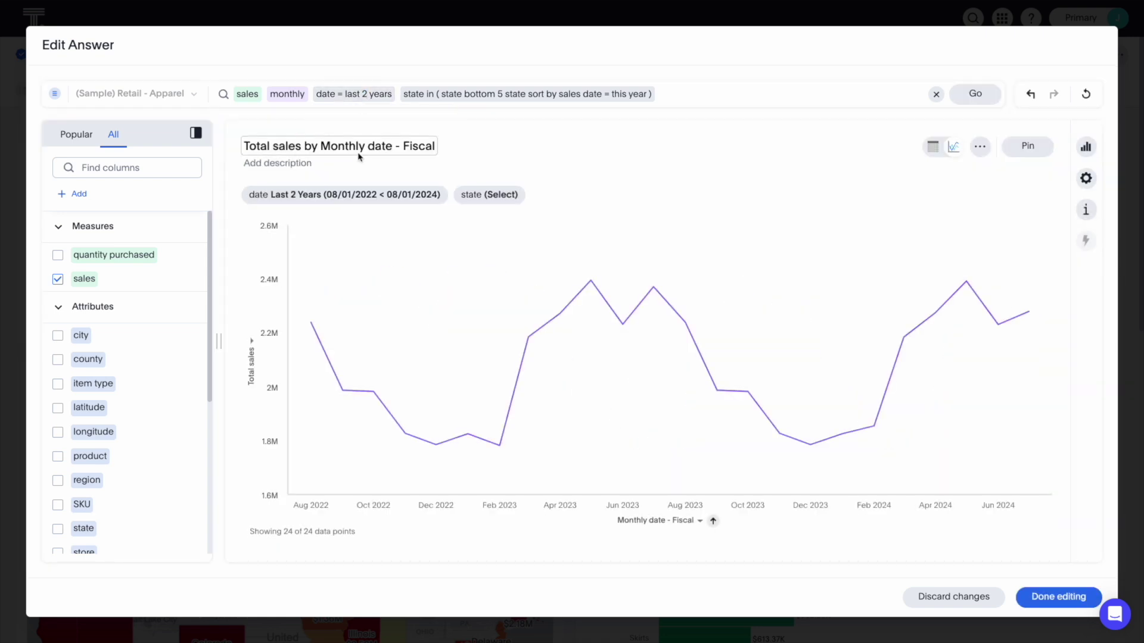
Turn on data markers and all value labels in the chart settings.
left_click(1086, 146)
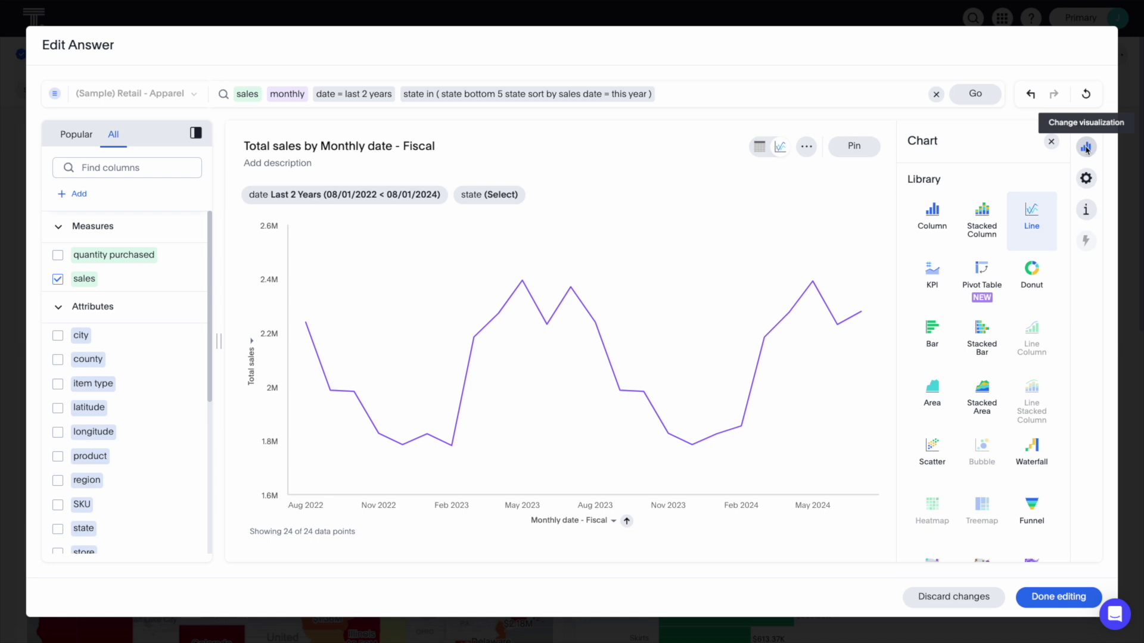
left_click(1086, 178)
left_click(1052, 179)
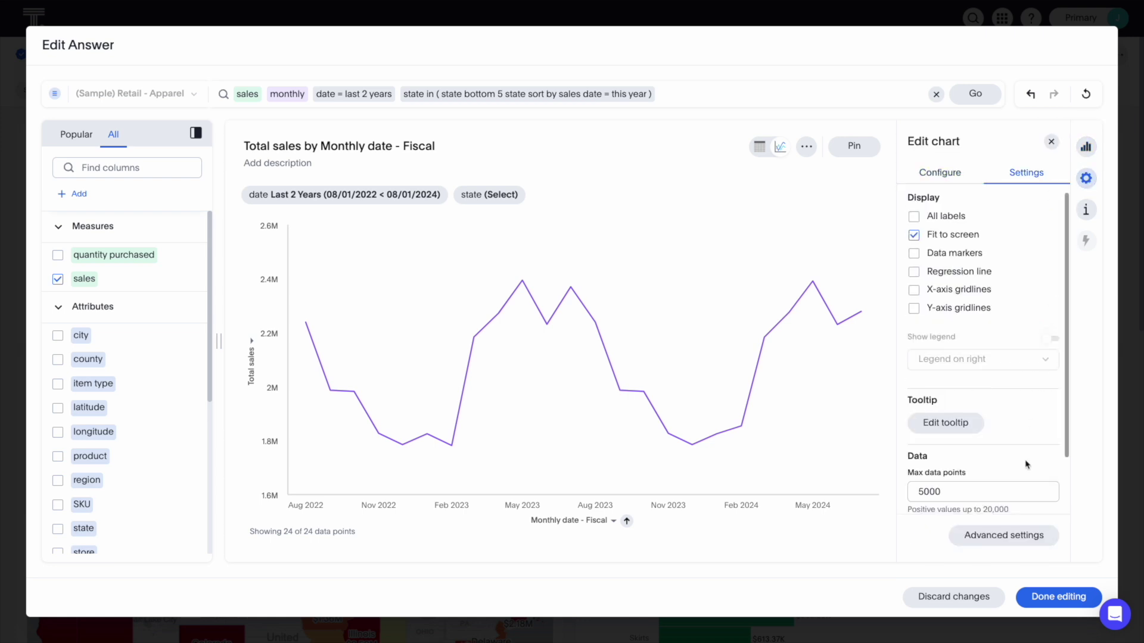
left_click(915, 255)
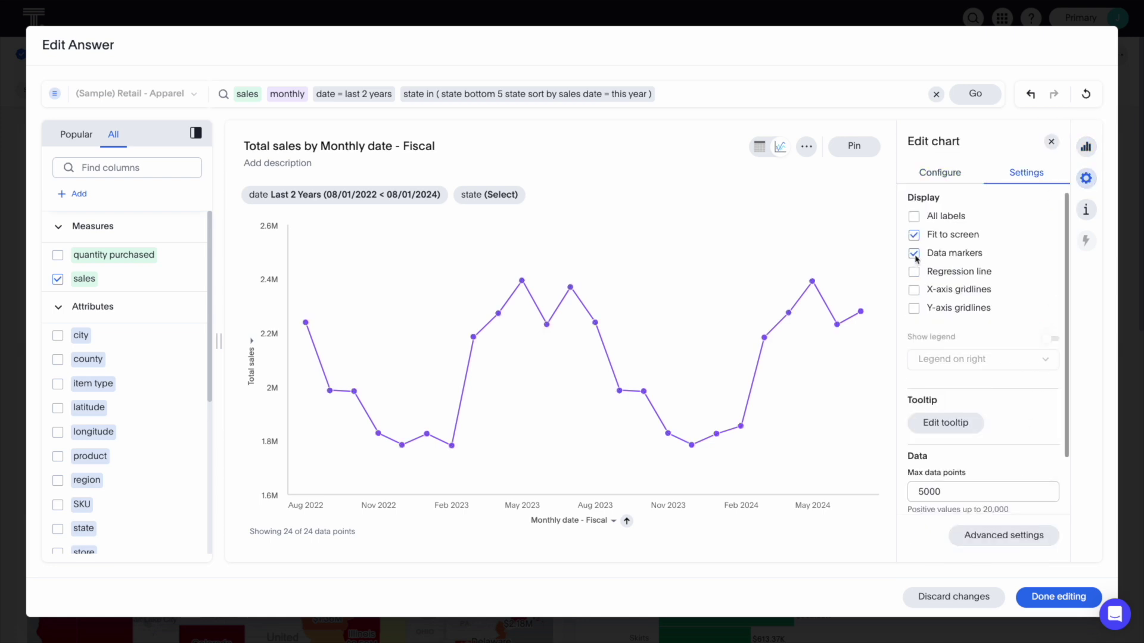
left_click(914, 216)
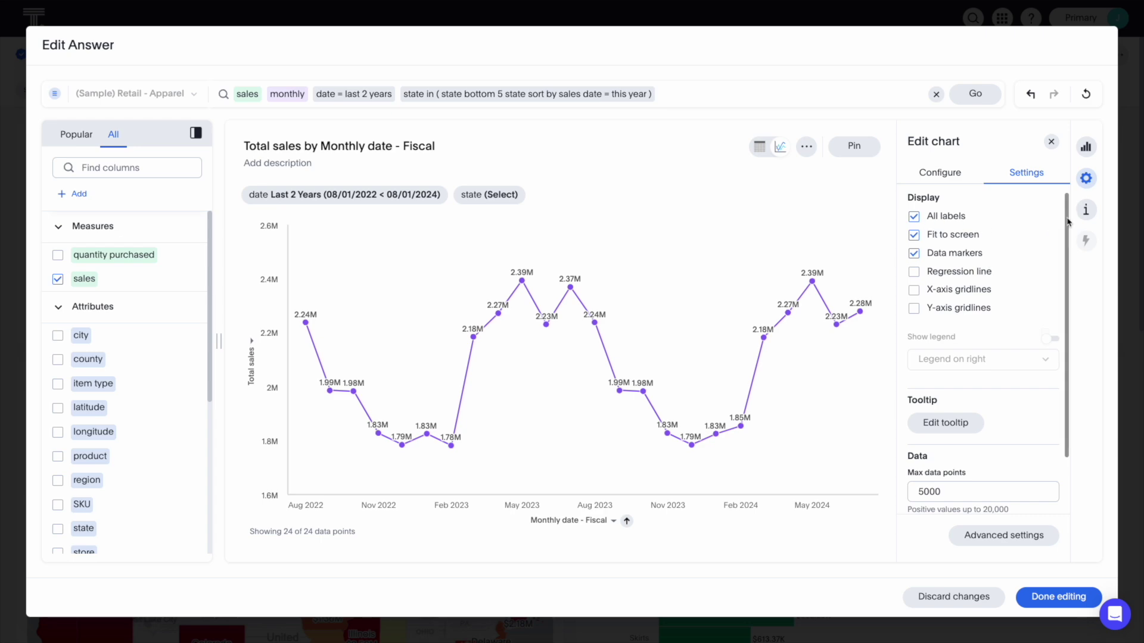
Review the generated query SQL, which covers dates from 08/01/2022 to 08/01/2024.
left_click(1085, 212)
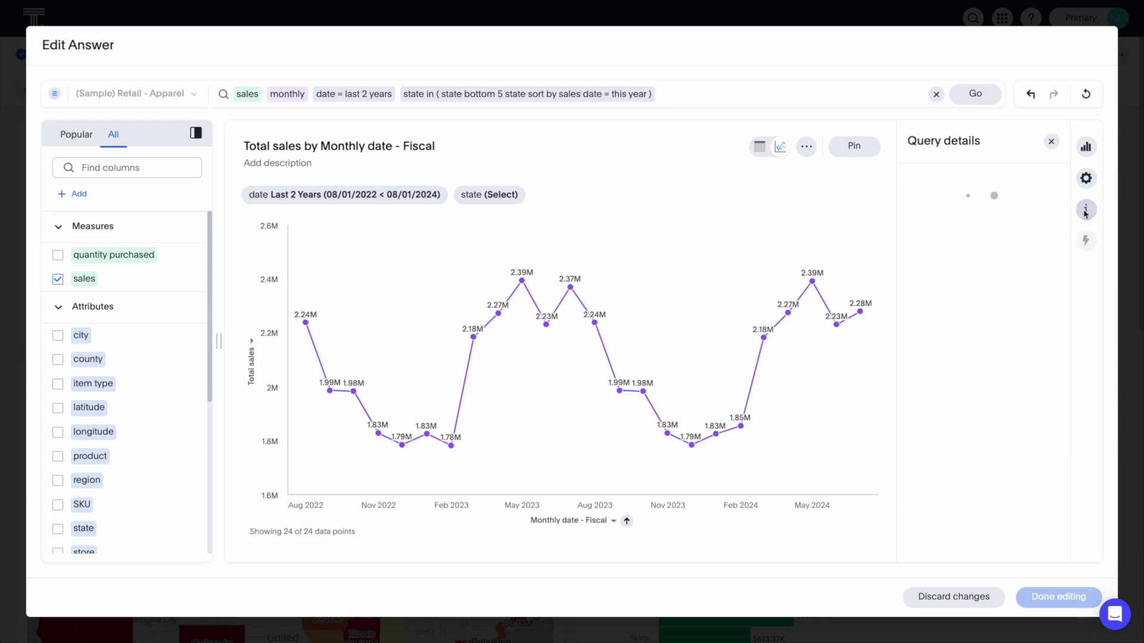
left_click(949, 400)
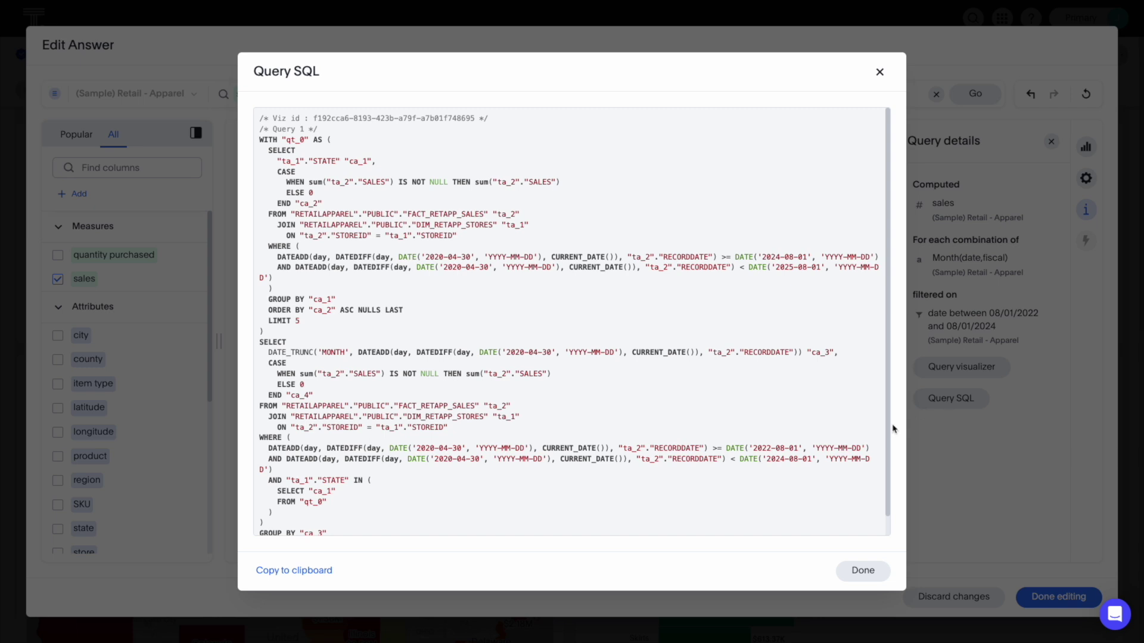
left_click_drag(889, 430, 887, 453)
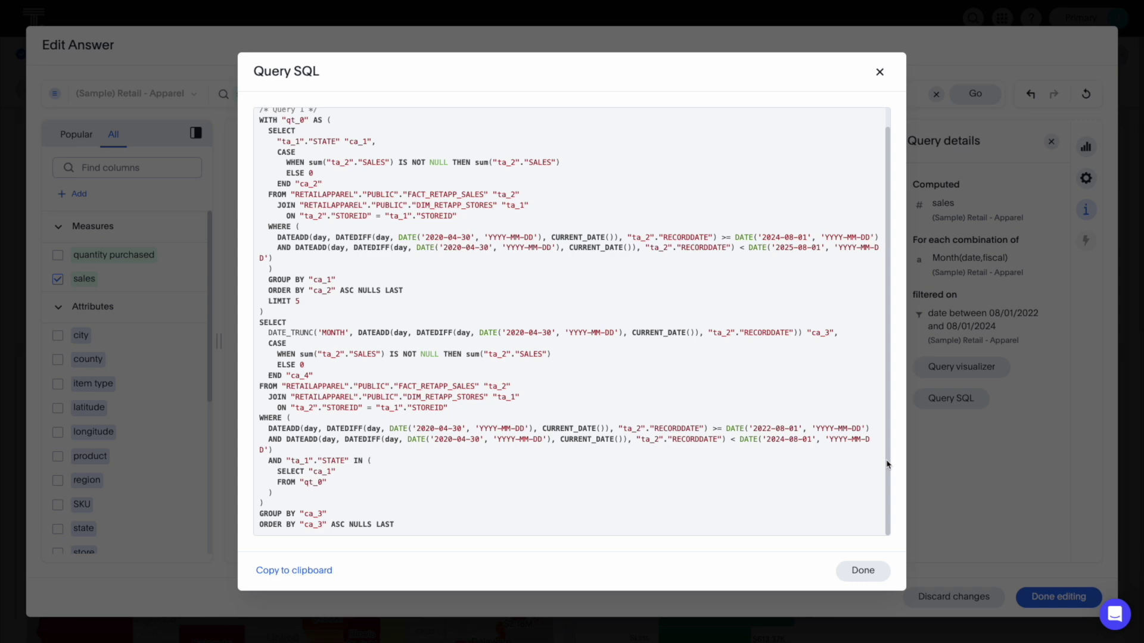
left_click(865, 571)
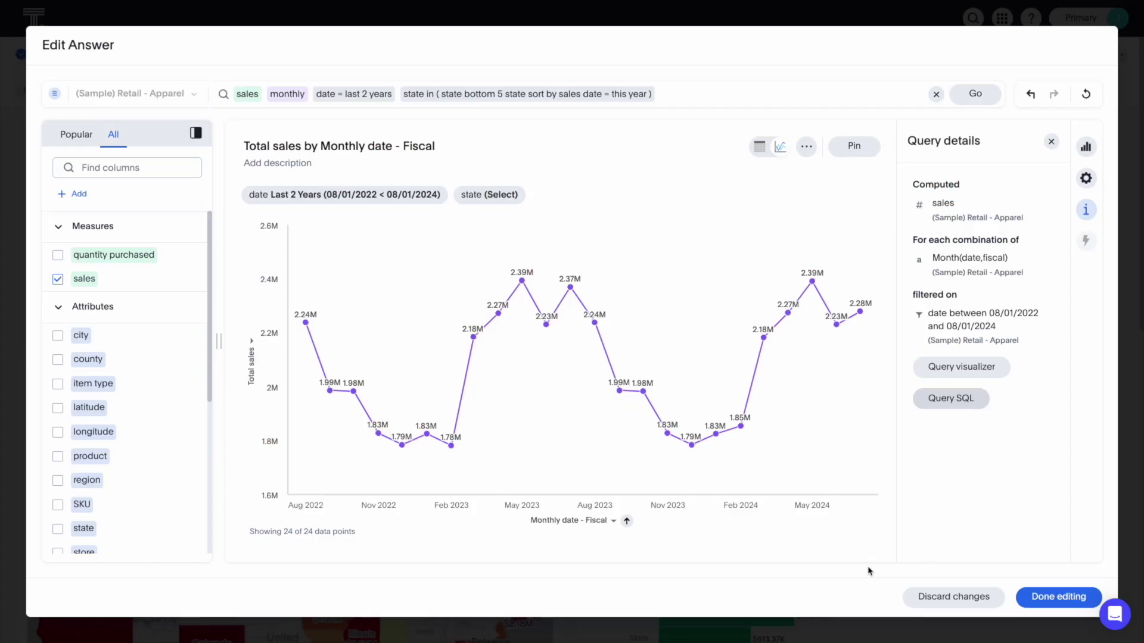
Finish editing and save the bottom-5-states sales answer.
left_click(1040, 602)
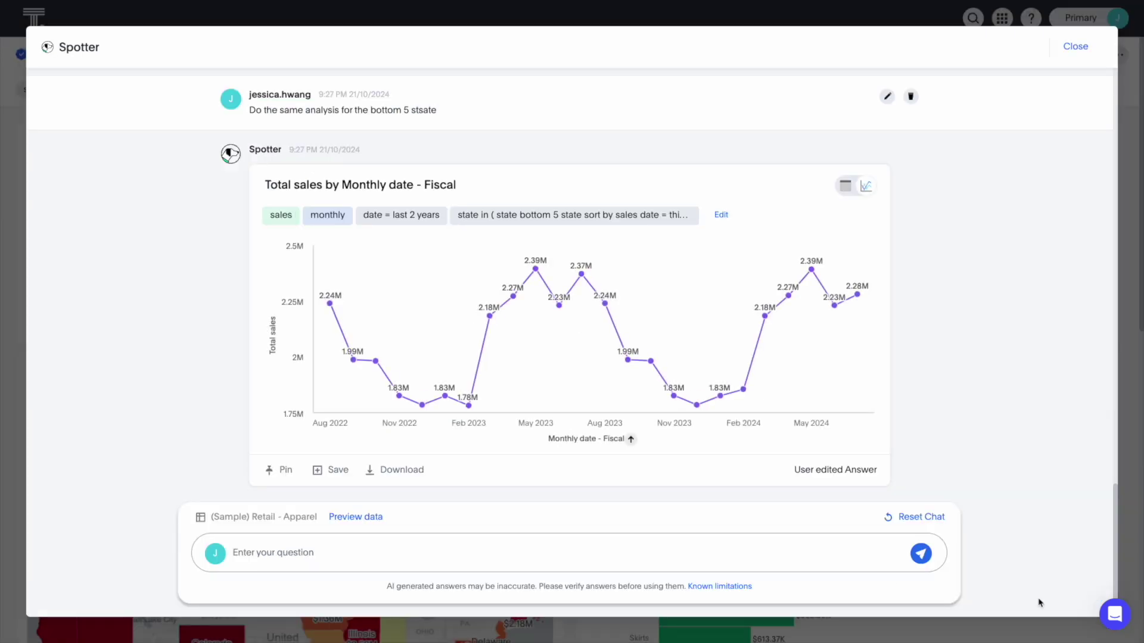
left_click(331, 472)
left_click(642, 438)
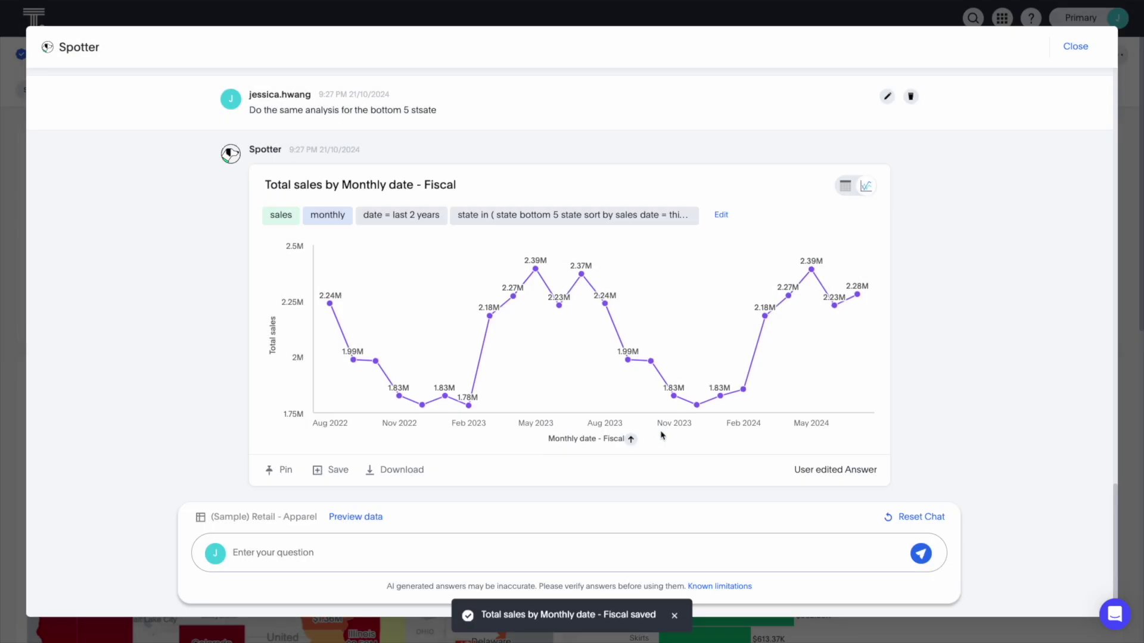
Pin the answer to the Sales tab of the Retail Apparel liveboard.
left_click(281, 472)
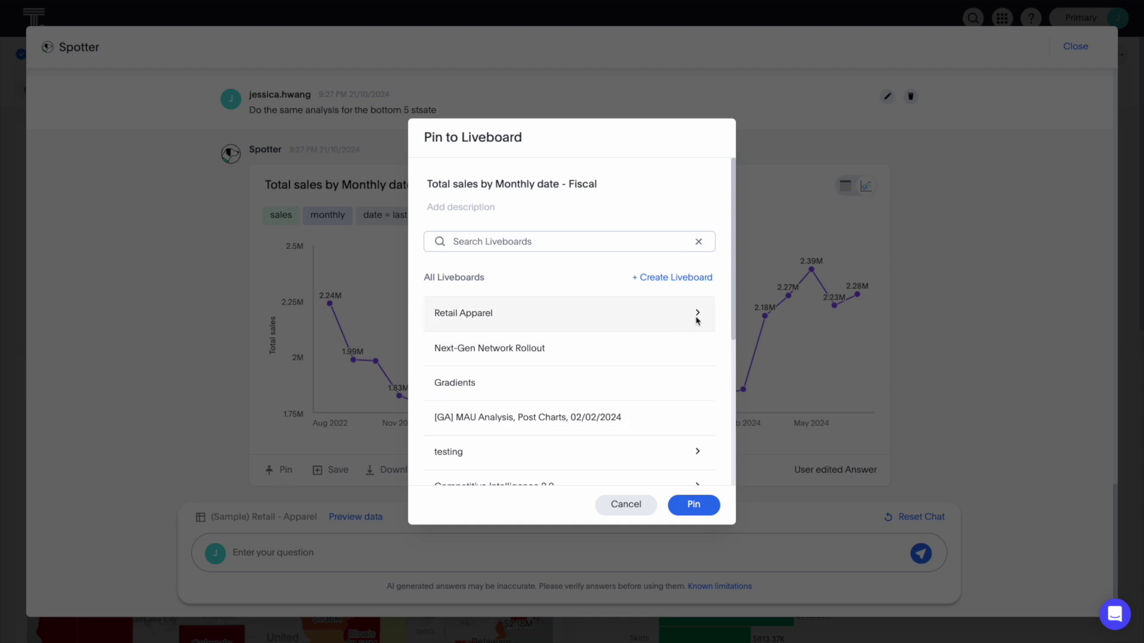
left_click(696, 315)
left_click(692, 242)
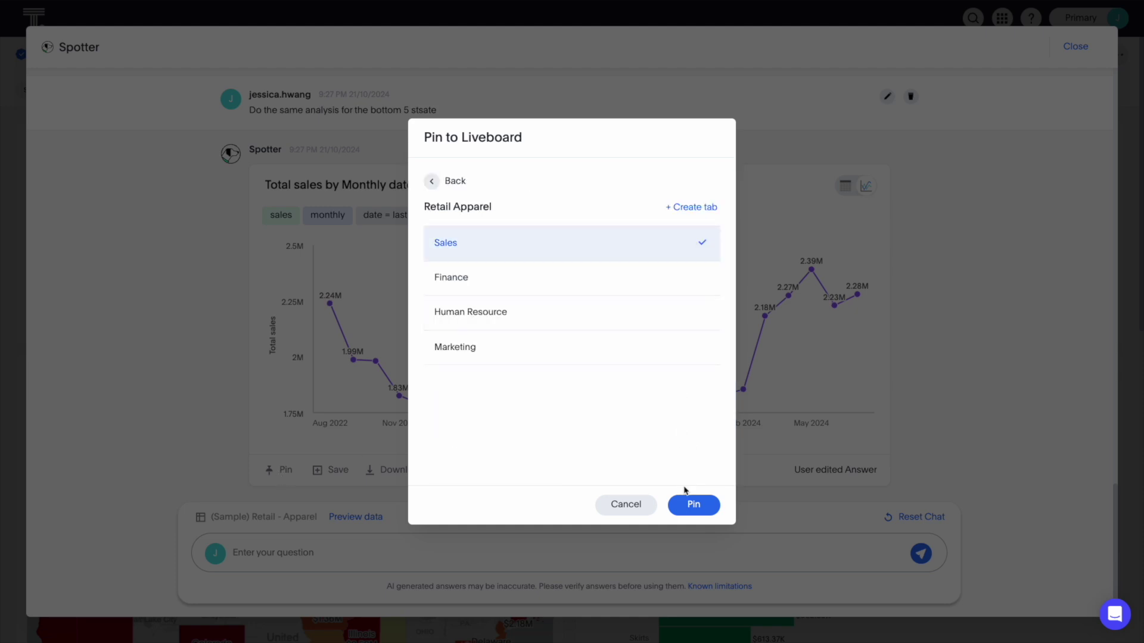
left_click(690, 505)
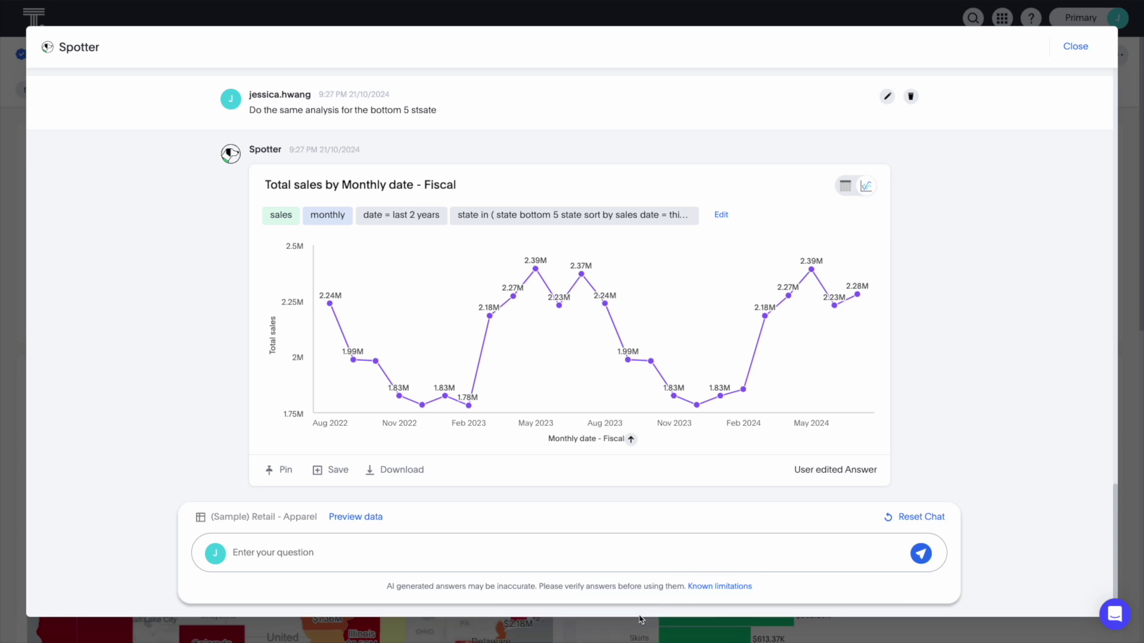
Ask Spotter for only the % change in sales by state, 2023 vs 2022.
left_click(600, 564)
type("For th")
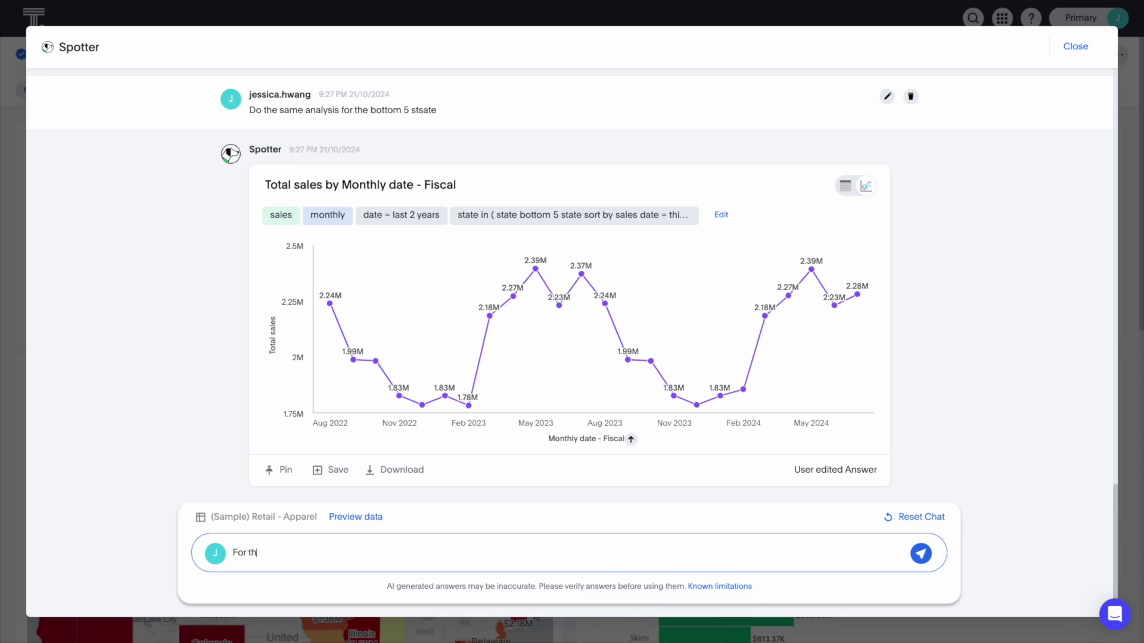
type("ese states remove all metrics and ")
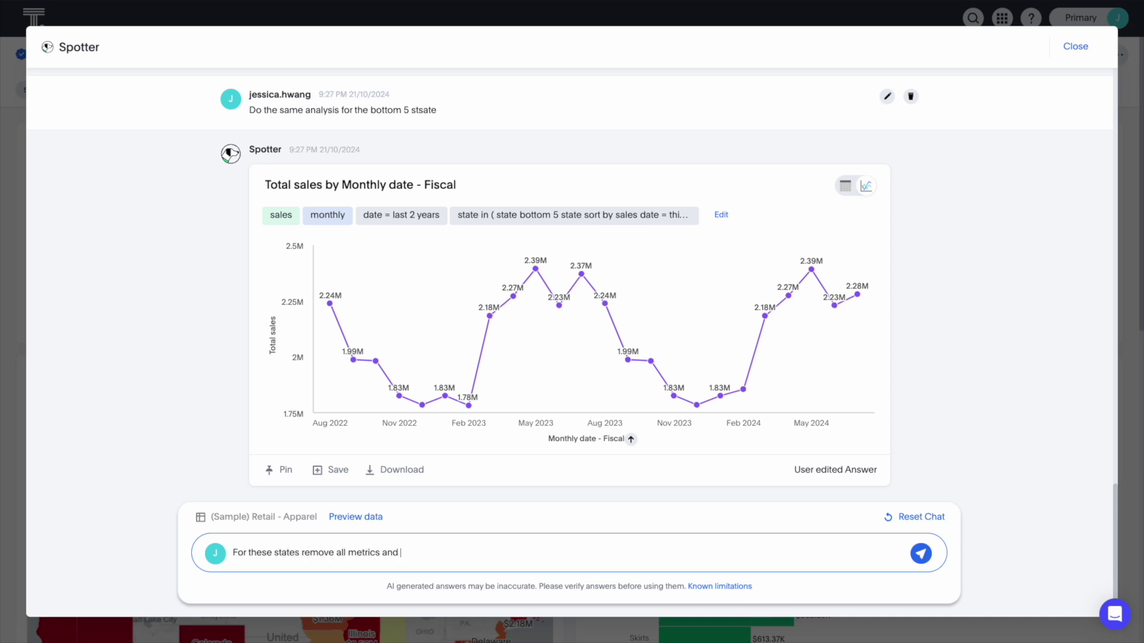
type("just show me % change in sales by s")
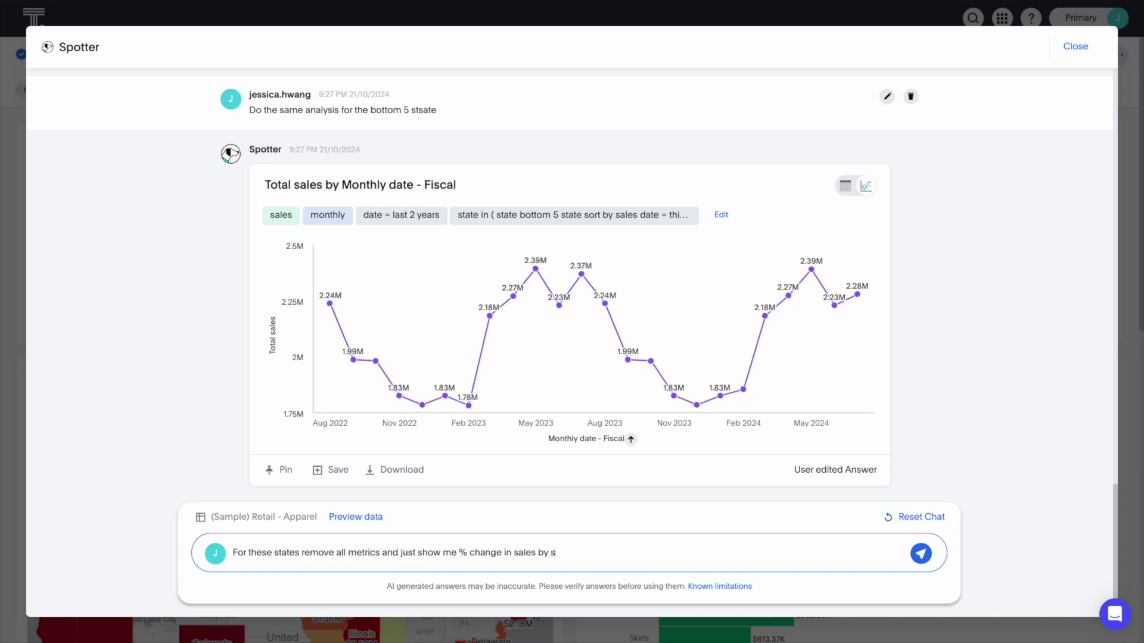
type("tate 2023 vs 2022")
key("Return")
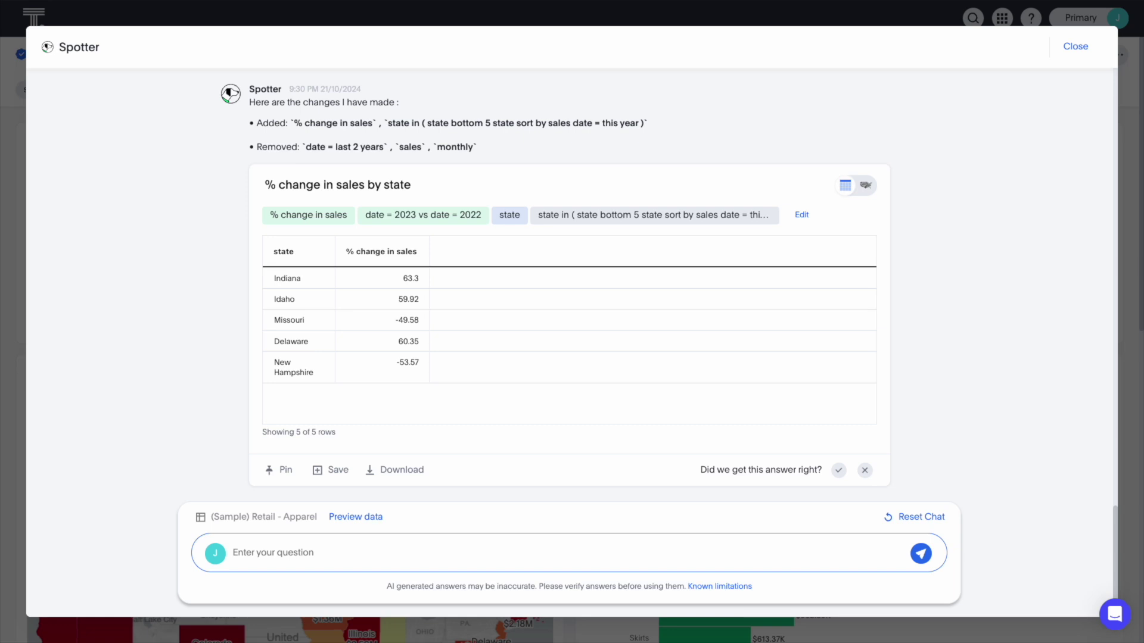
left_click(105, 205)
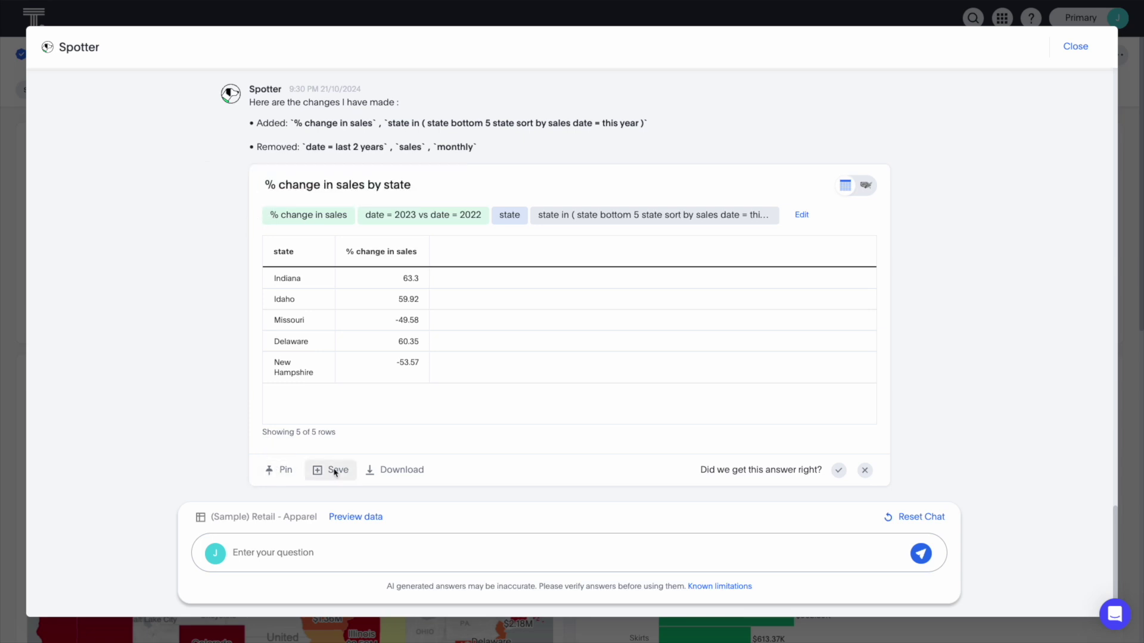
Cancel the download options and save the % change in sales by state answer.
left_click(414, 472)
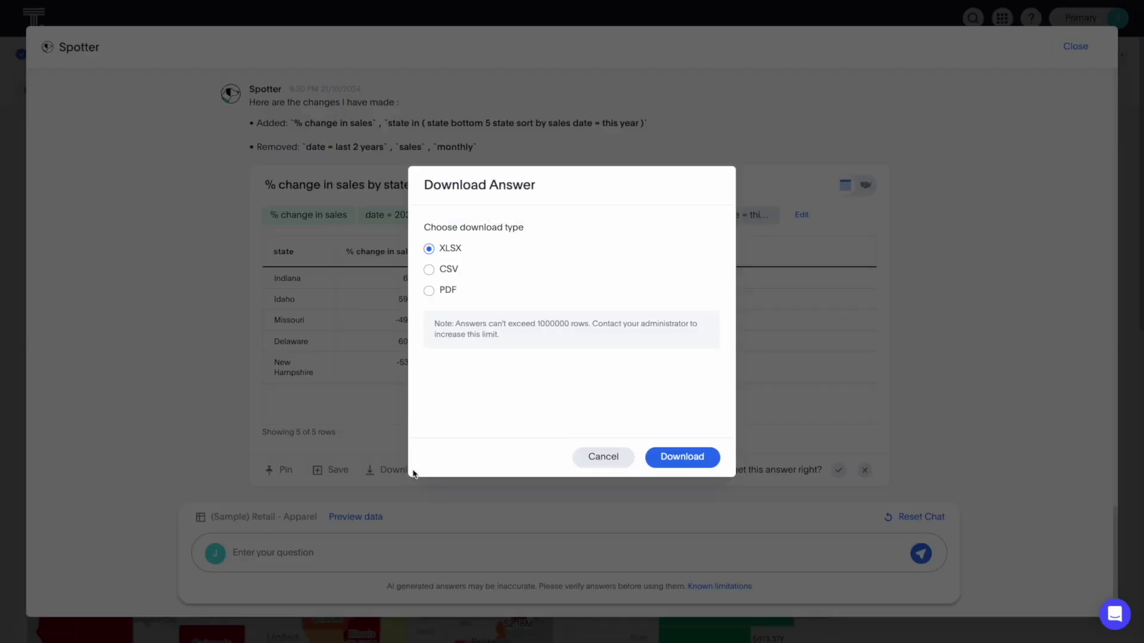
left_click(611, 461)
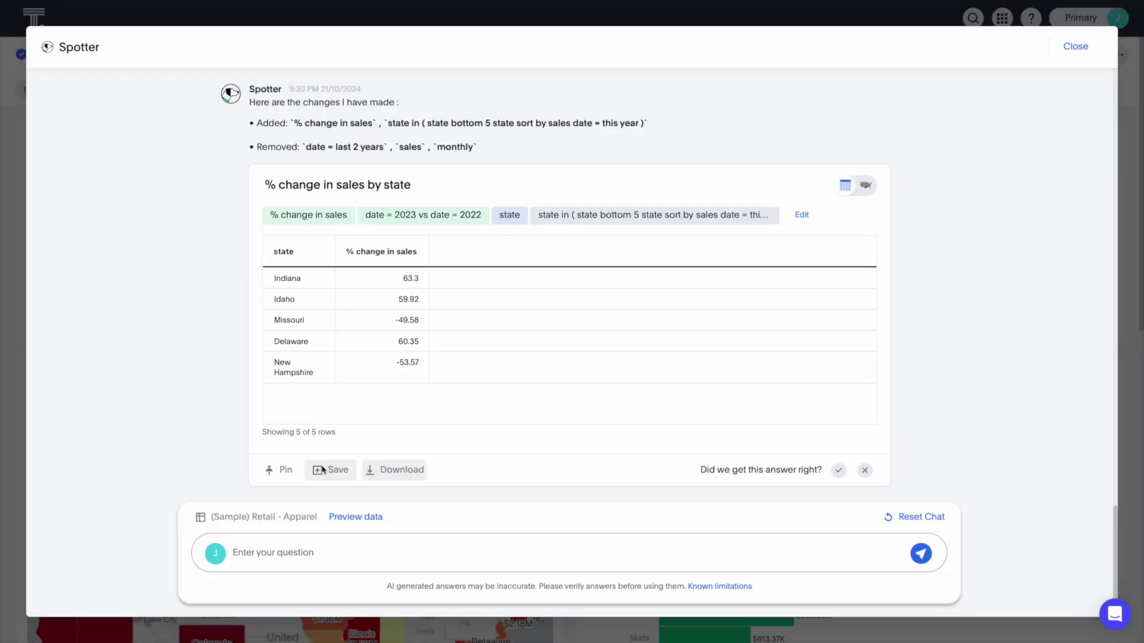
left_click(322, 470)
left_click(656, 429)
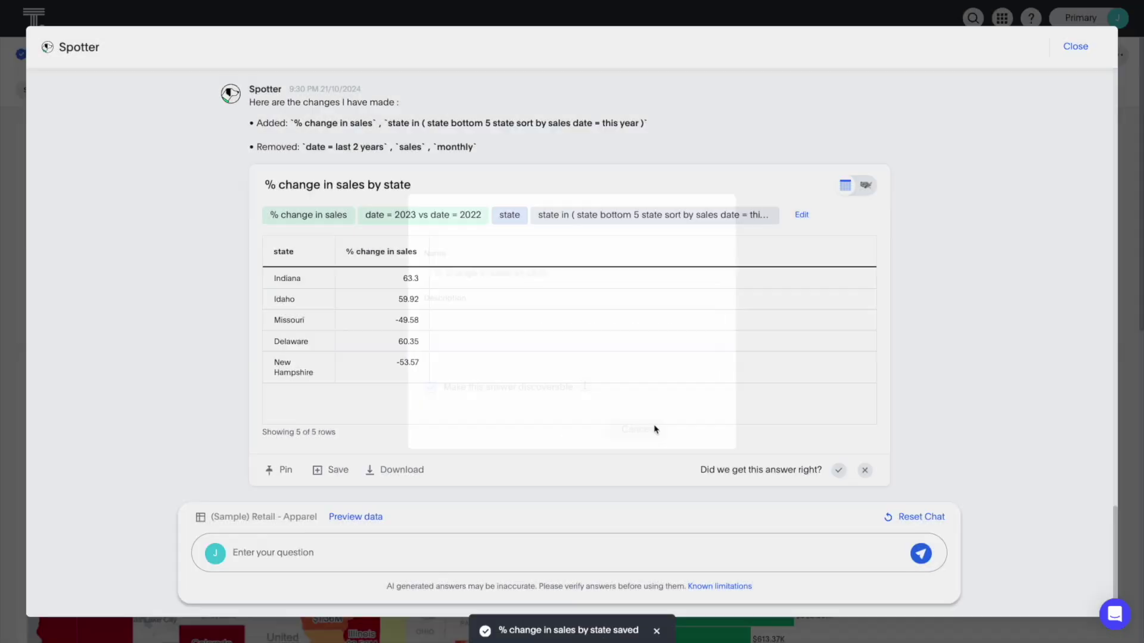
Choose Retail Apparel's Sales tab as the pin destination for the answer.
left_click(275, 470)
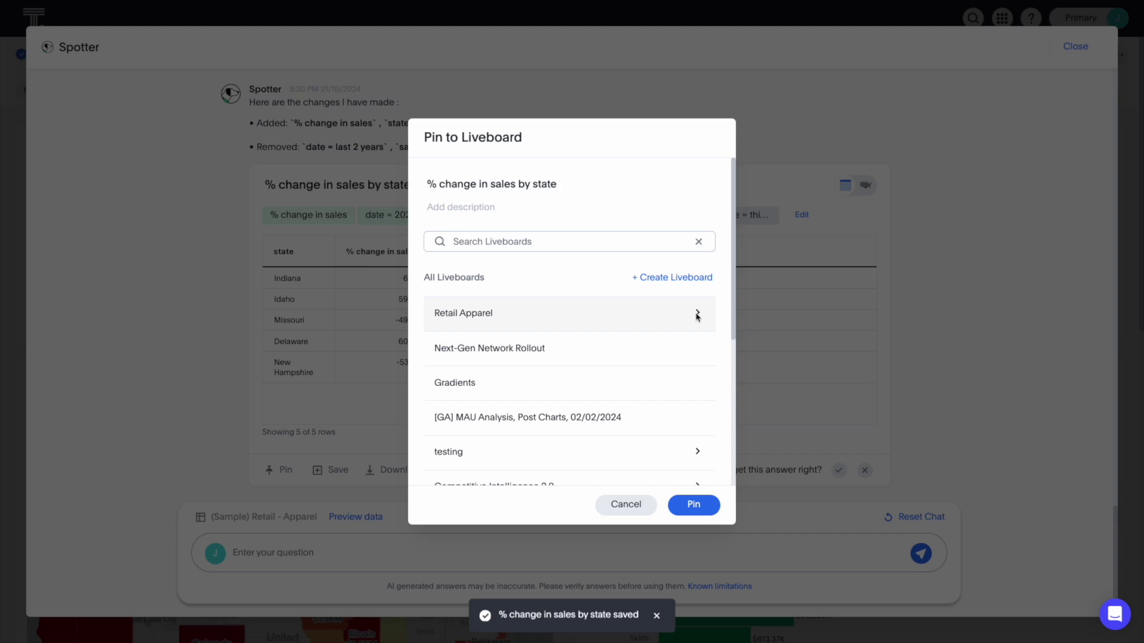
left_click(696, 314)
left_click(709, 248)
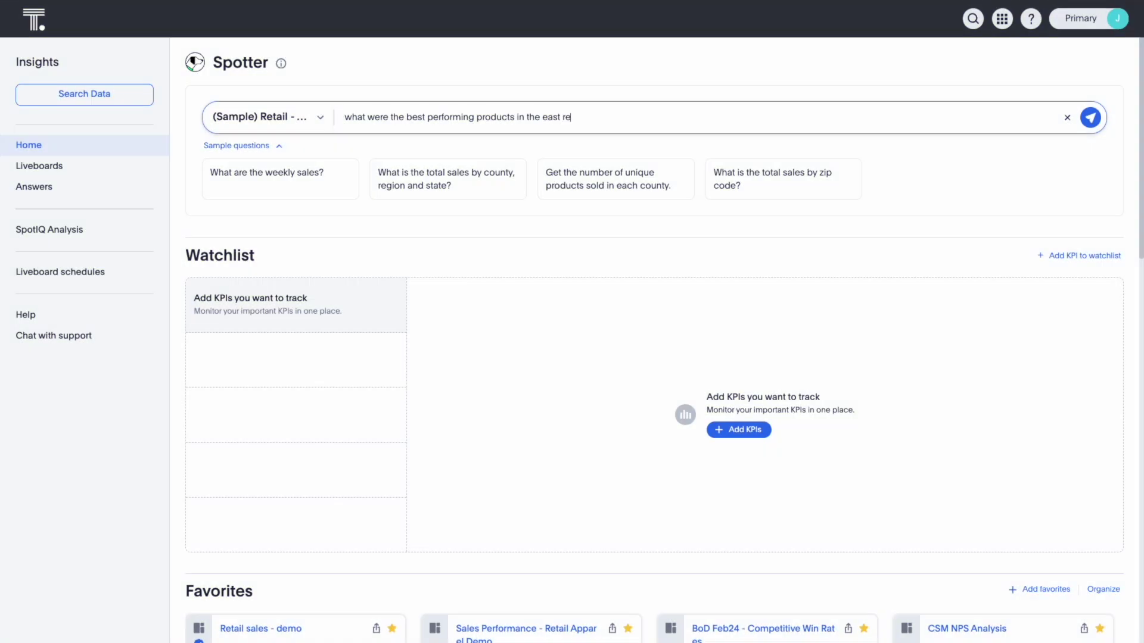
Submit the east-region best performing products question to Spotter and review its top-10 table.
key("Return")
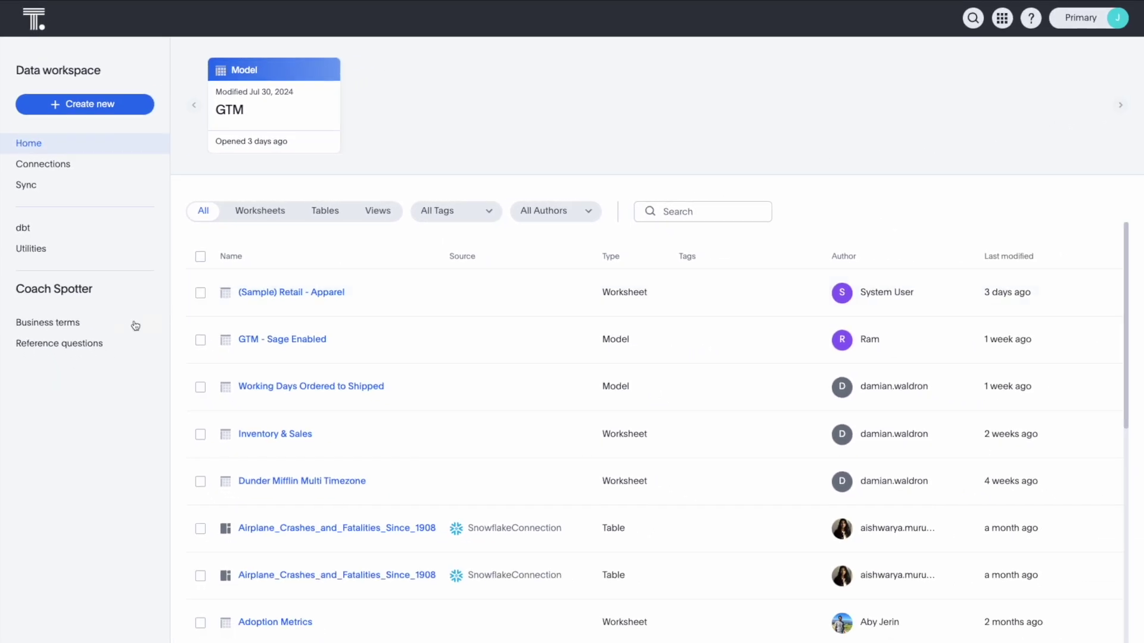
Add the coaching question 'what were the best performing products in the east region?' under Reference questions.
left_click(83, 349)
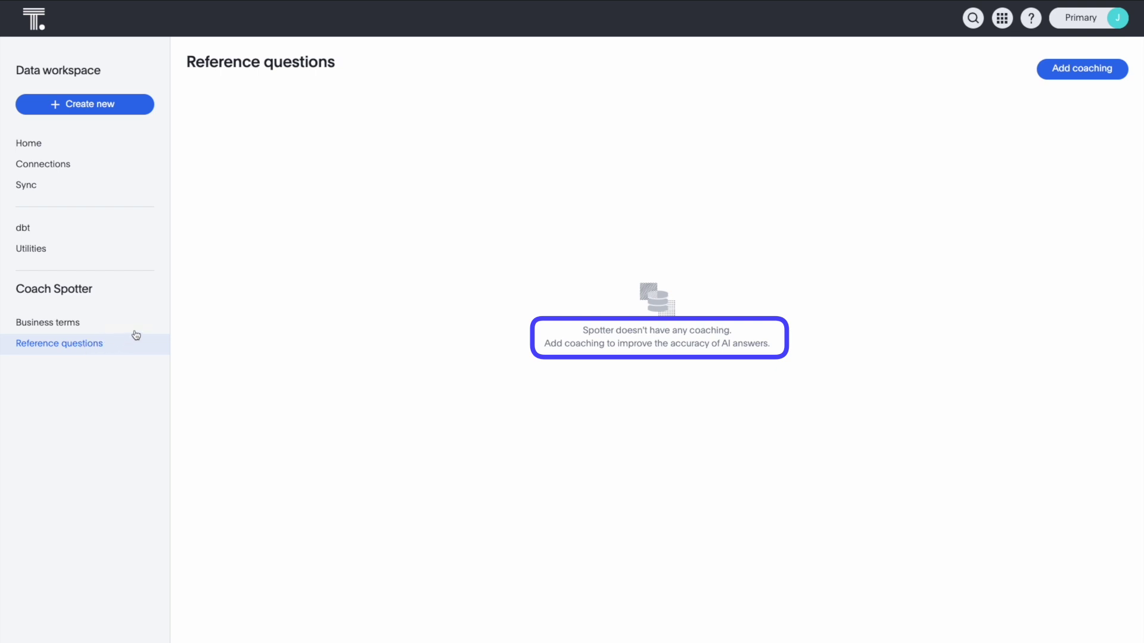
left_click(1066, 76)
type("what we")
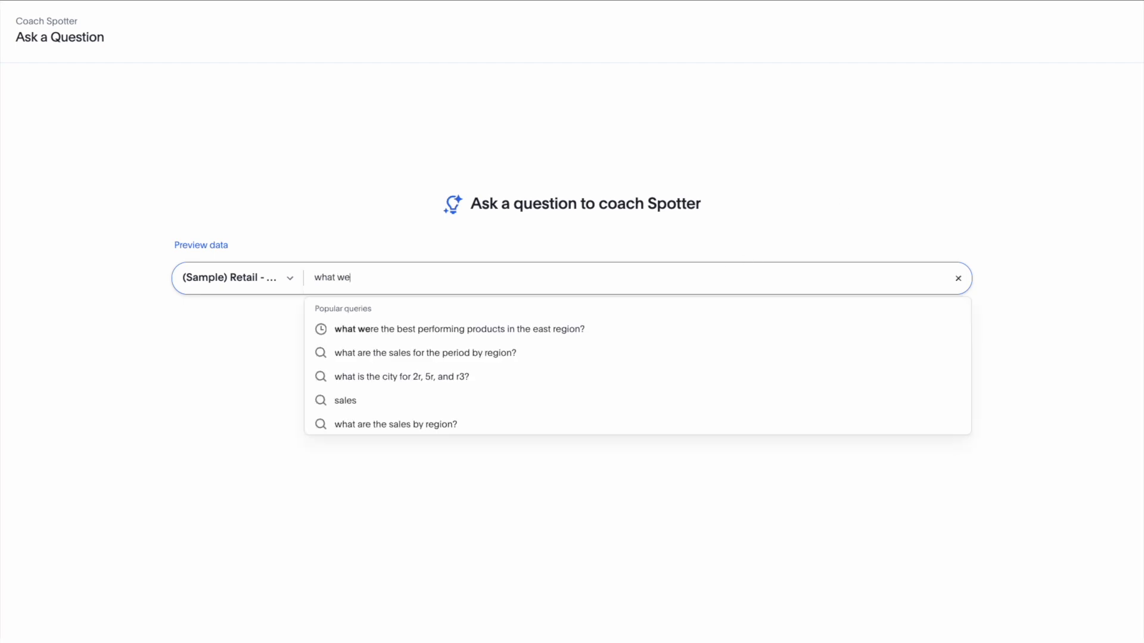
type("re the best performing products in the east region?")
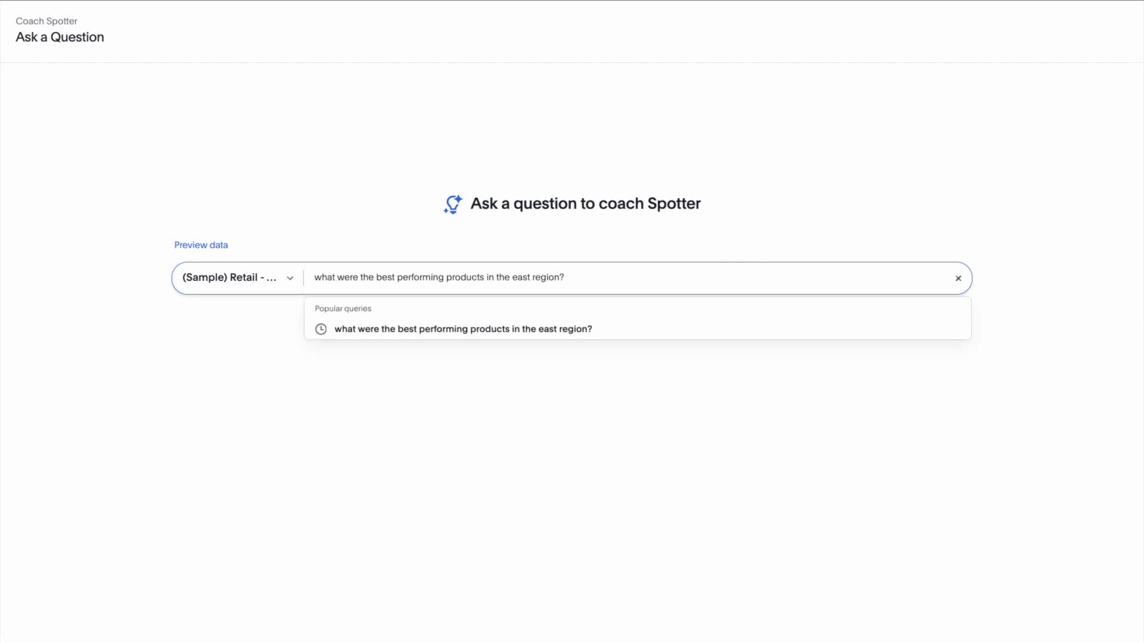
key("Return")
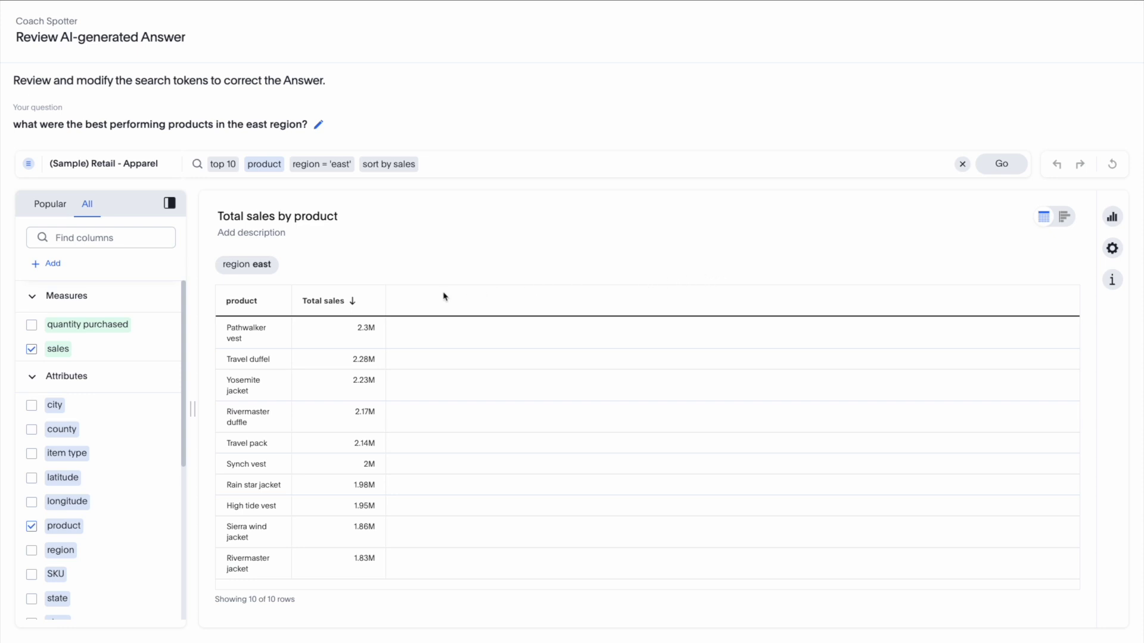
Switch the answer's measure to quantity purchased, rerun it, and submit the corrected answer.
left_click(32, 325)
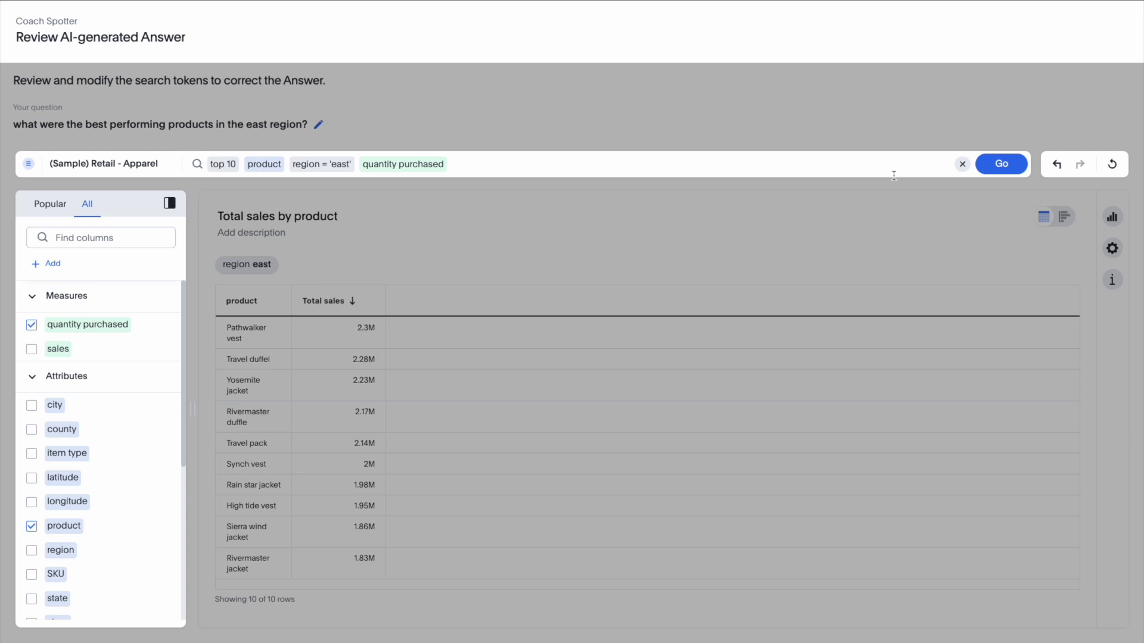
left_click(994, 167)
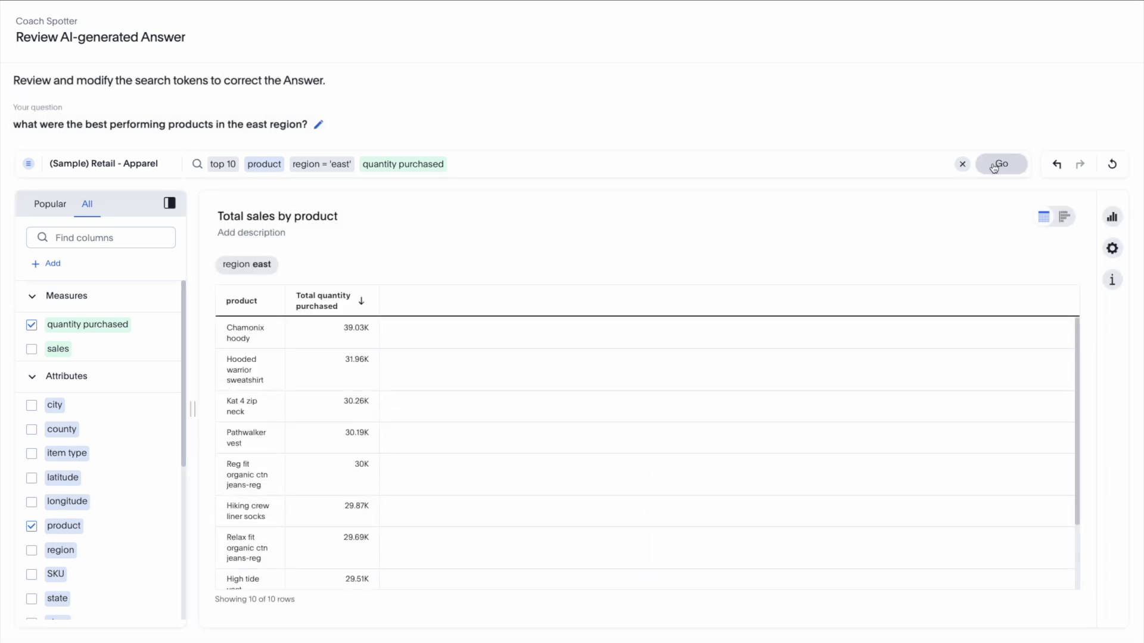
mouse_move(313, 300)
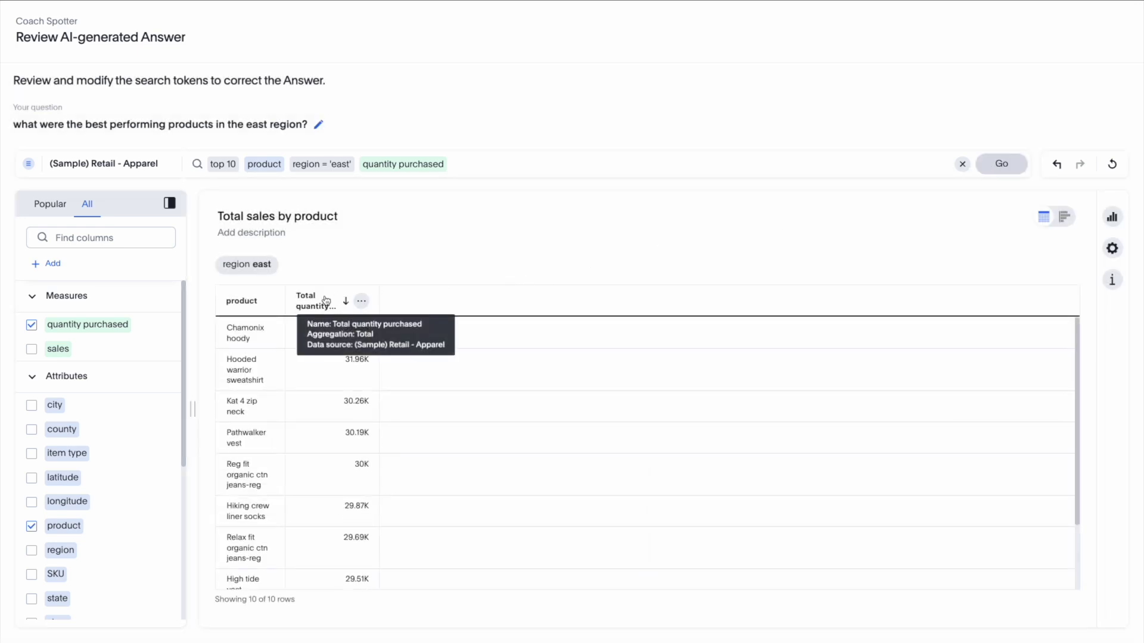
scroll(587, 383, "down", 2)
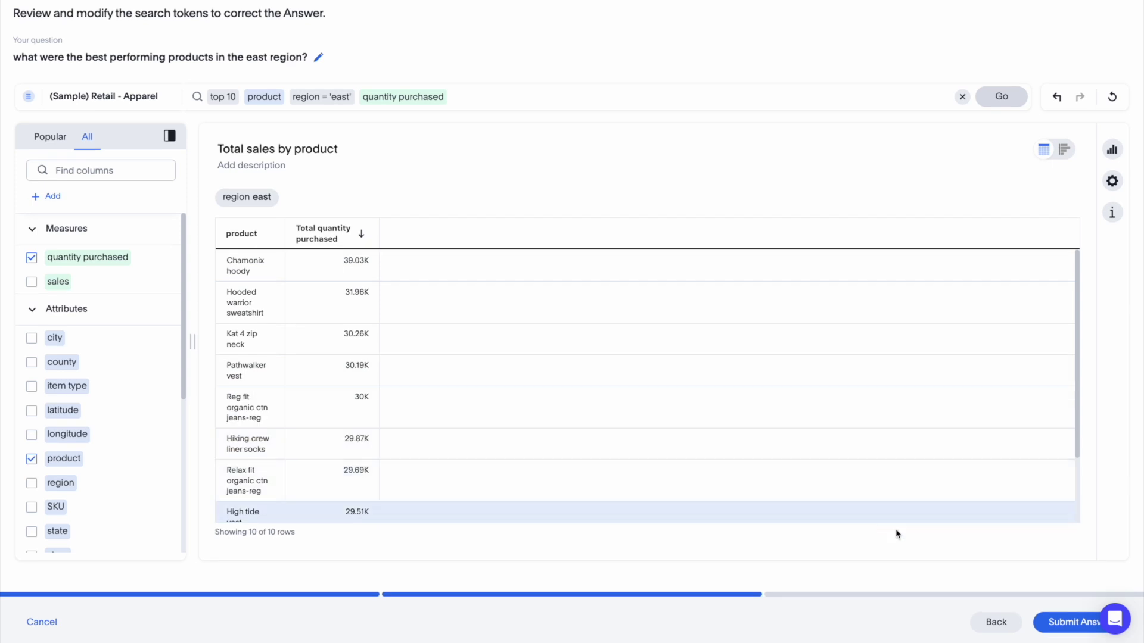
left_click(1053, 626)
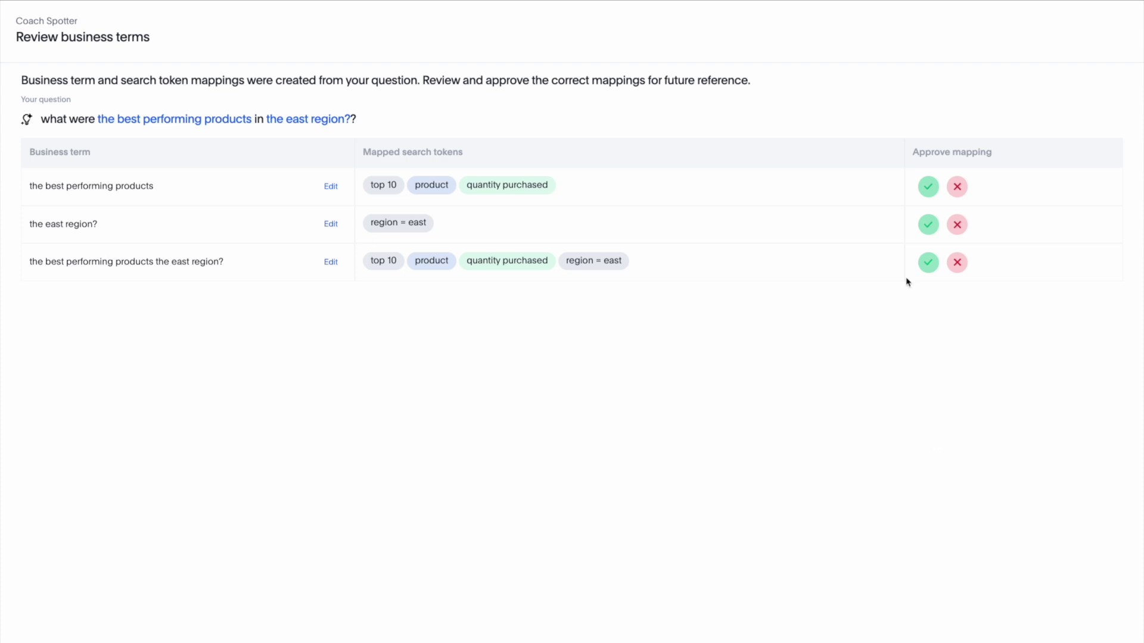
Approve the best performing products, east region, and combined term mappings.
left_click(925, 189)
left_click(928, 225)
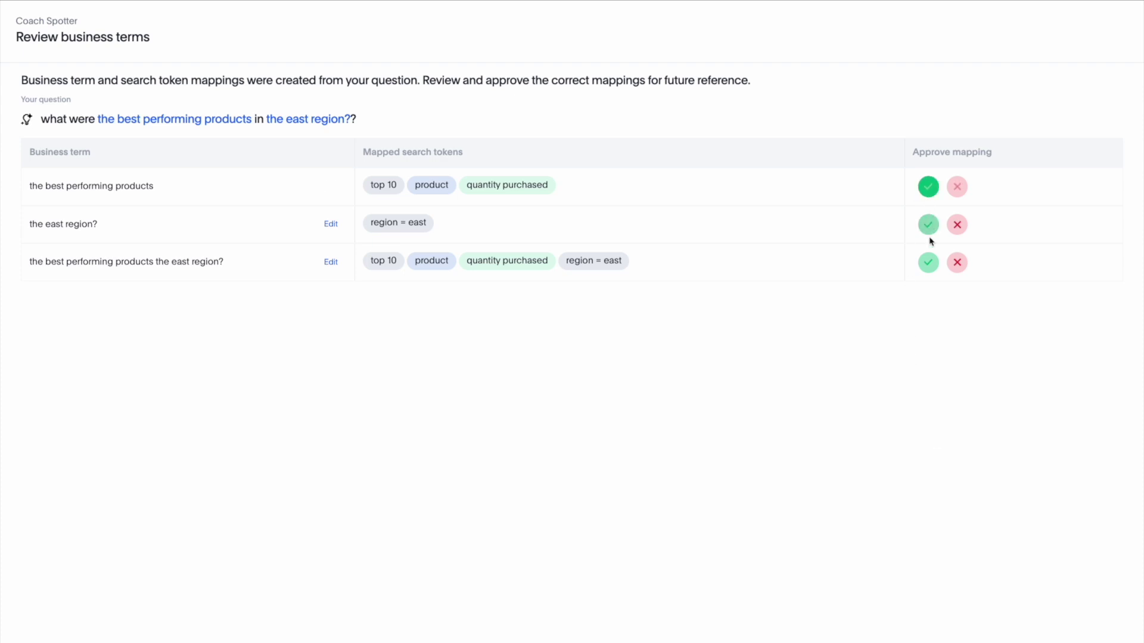
left_click(929, 263)
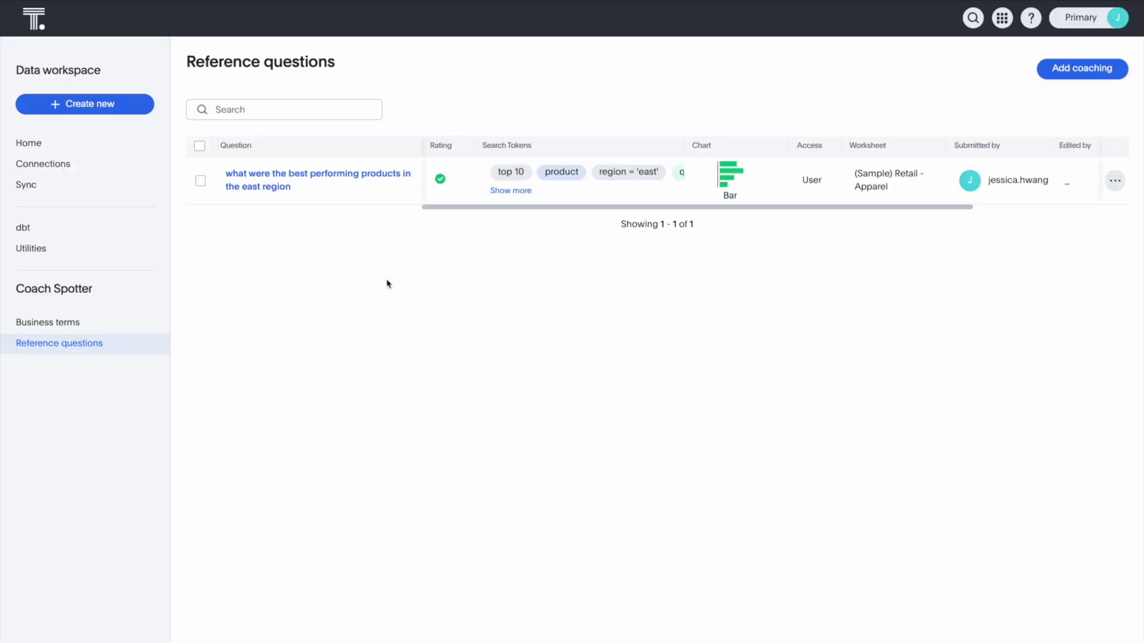
Toggle the saved reference question, then view the Business terms list.
left_click(201, 181)
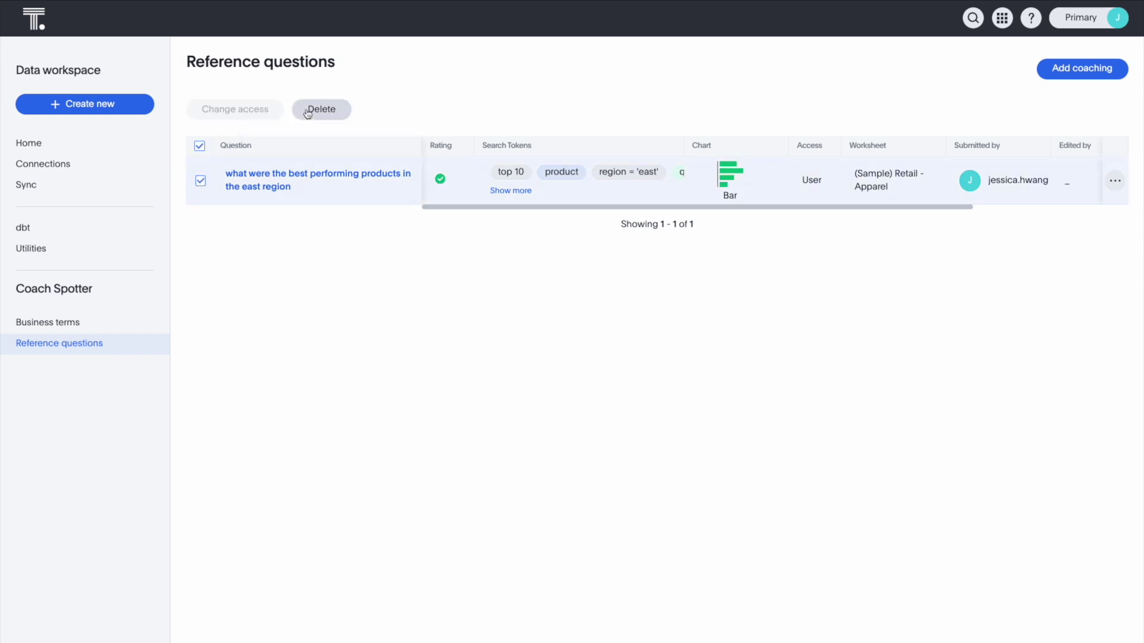
left_click(201, 181)
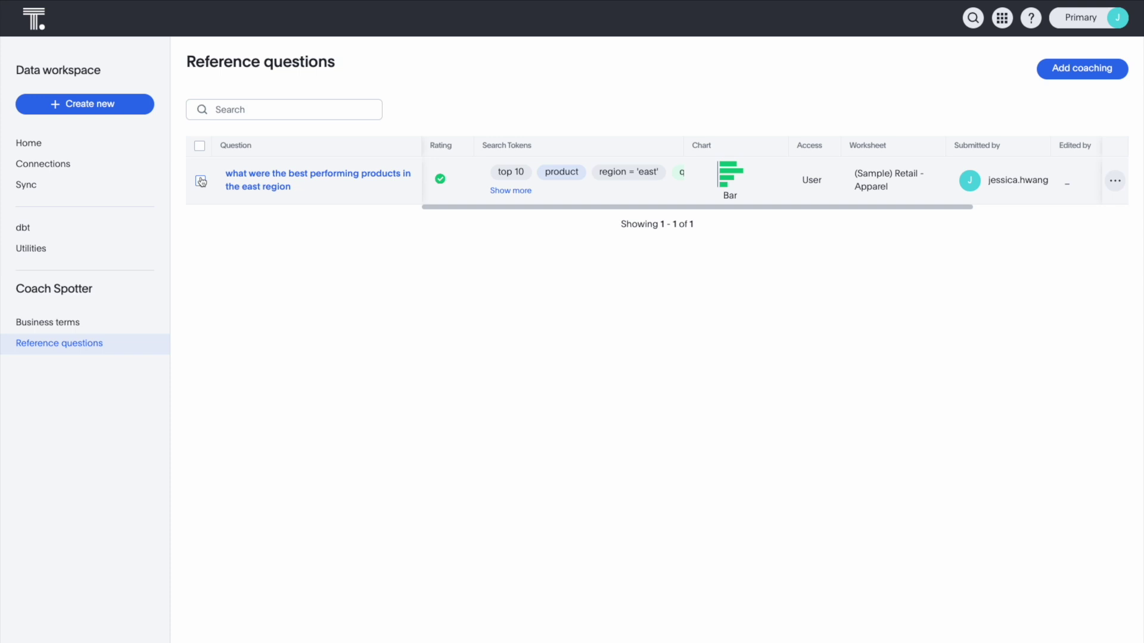
left_click(72, 326)
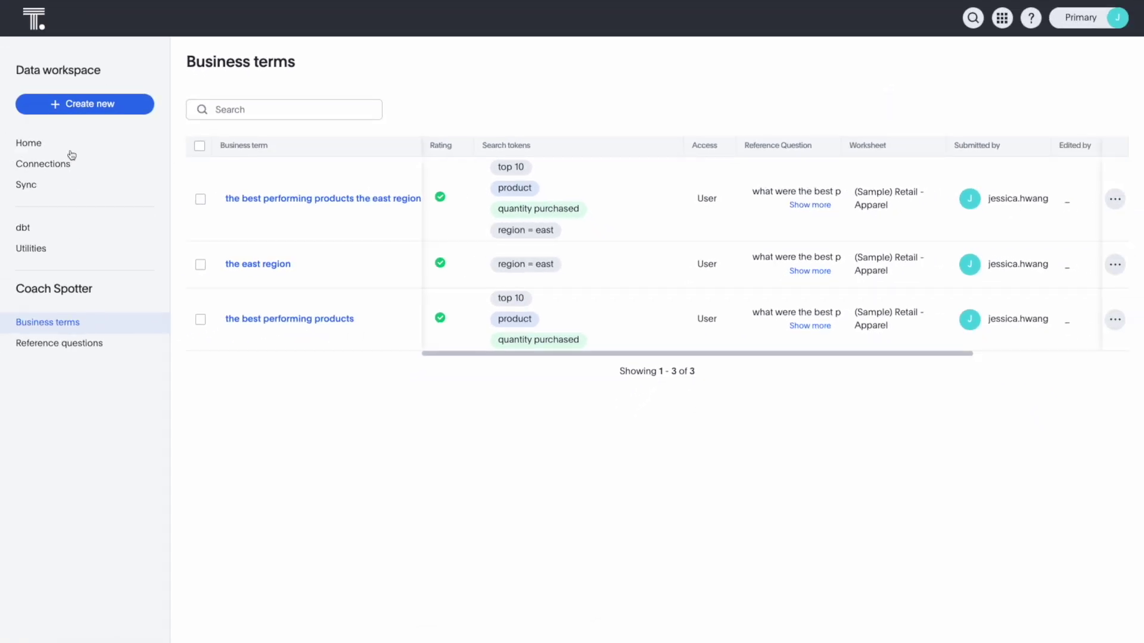
Open the (Sample) Retail - Apparel worksheet and browse its data samples and dependents.
left_click(71, 149)
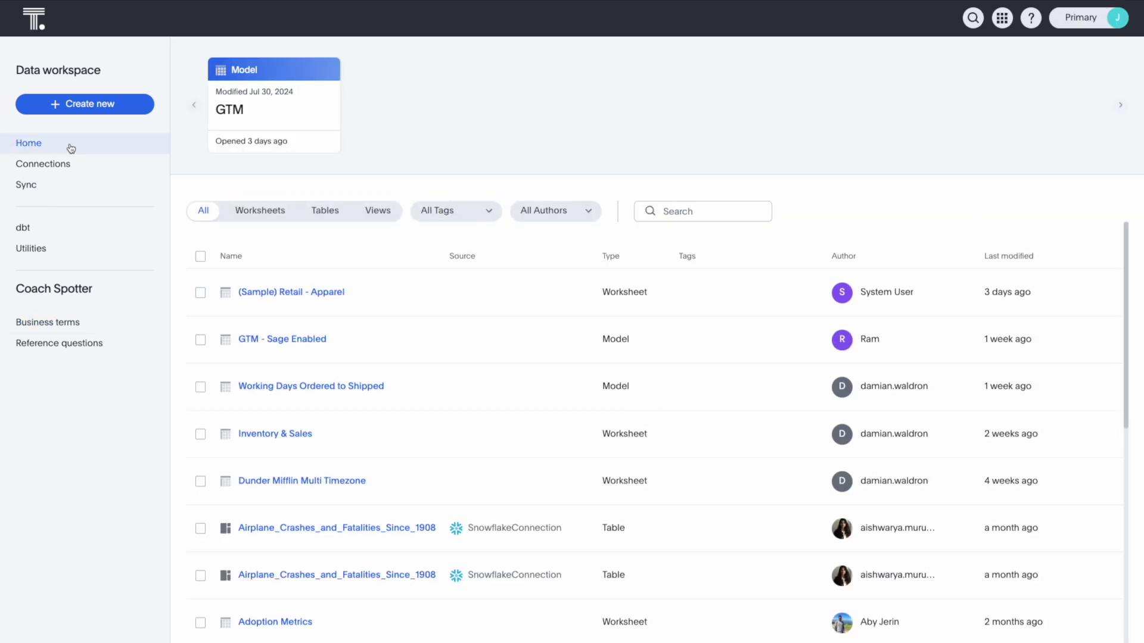
left_click(237, 212)
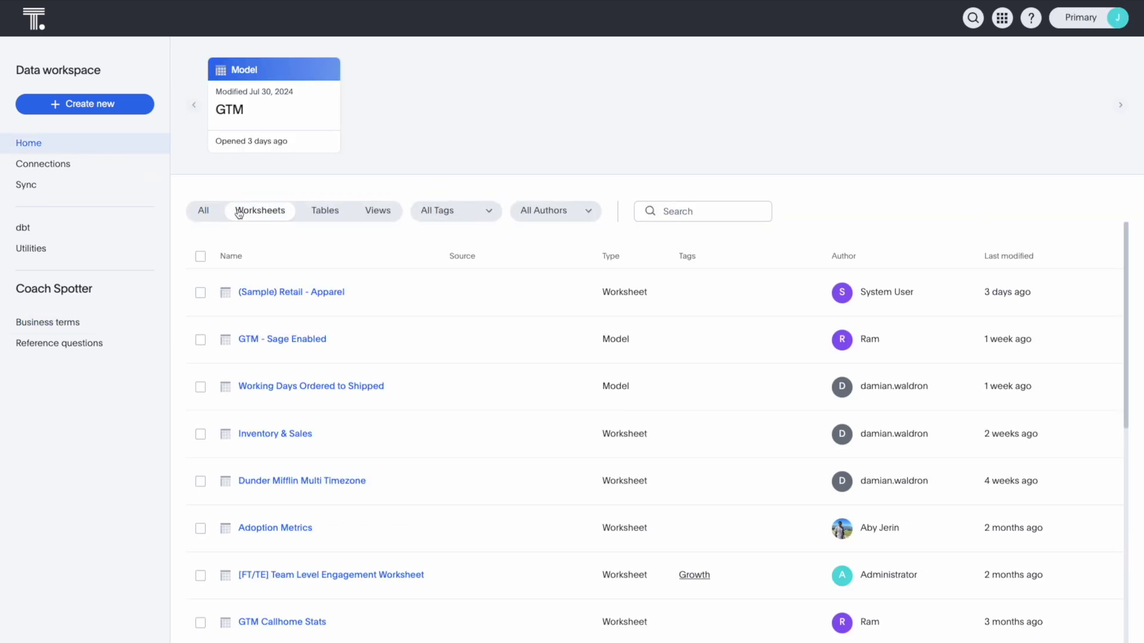
left_click(258, 293)
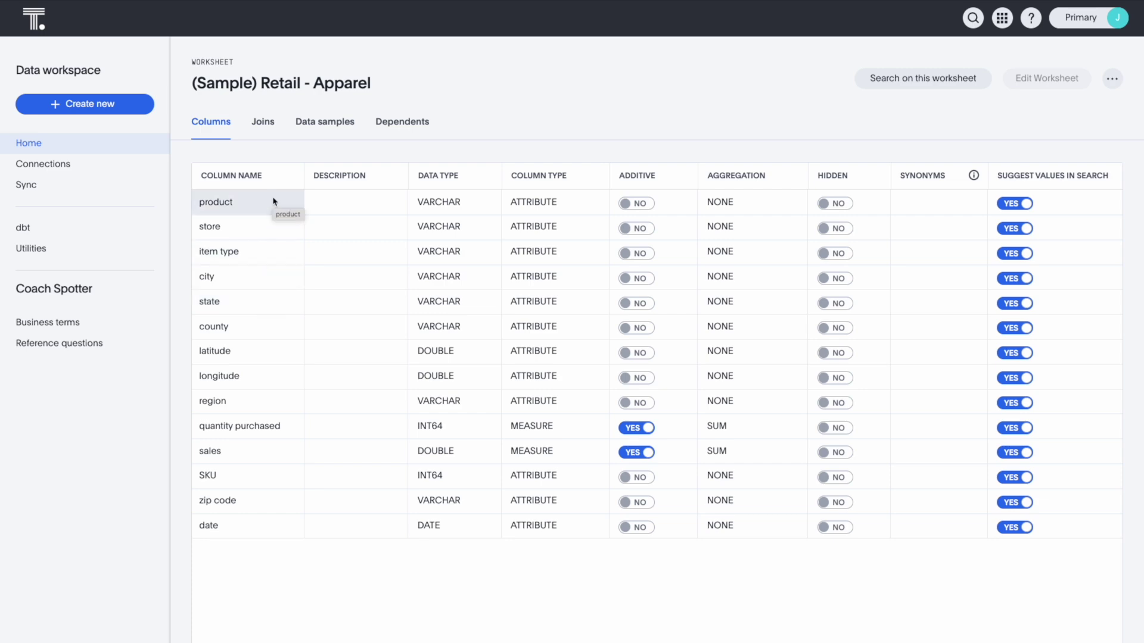
left_click(324, 123)
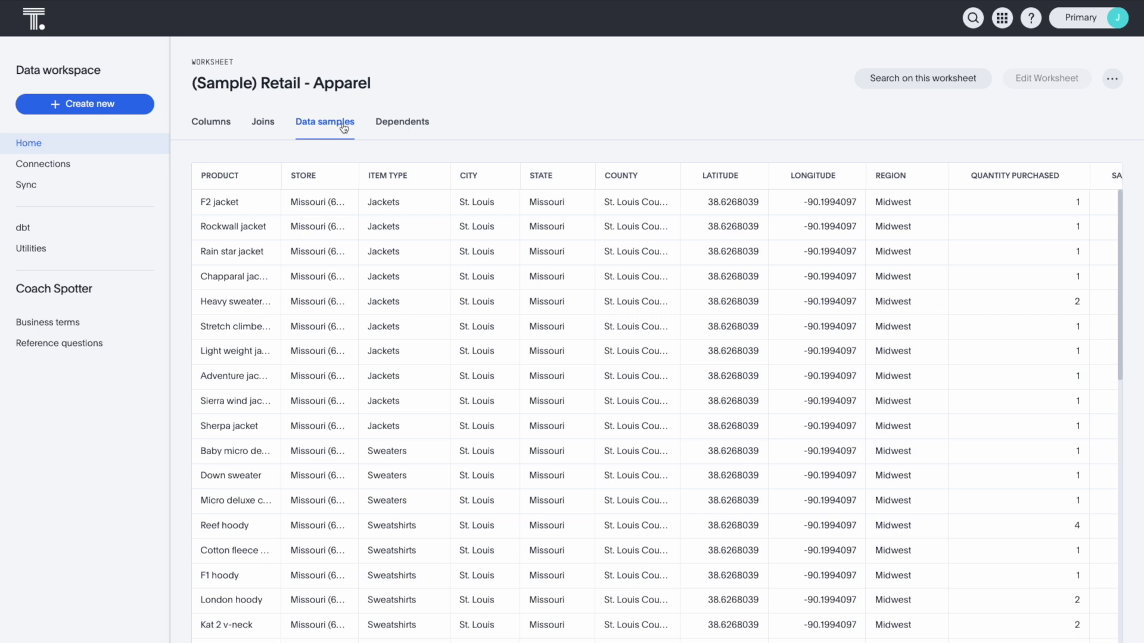
left_click(420, 126)
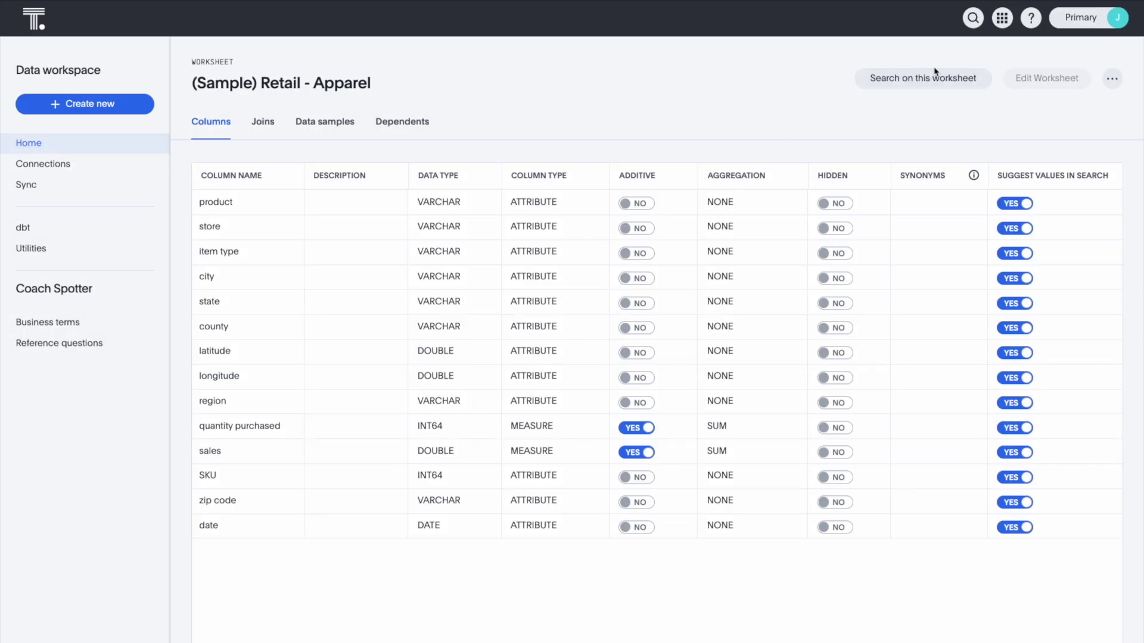
In Insights, ask Spotter the suggested east-region best performing products question.
left_click(1003, 18)
left_click(964, 62)
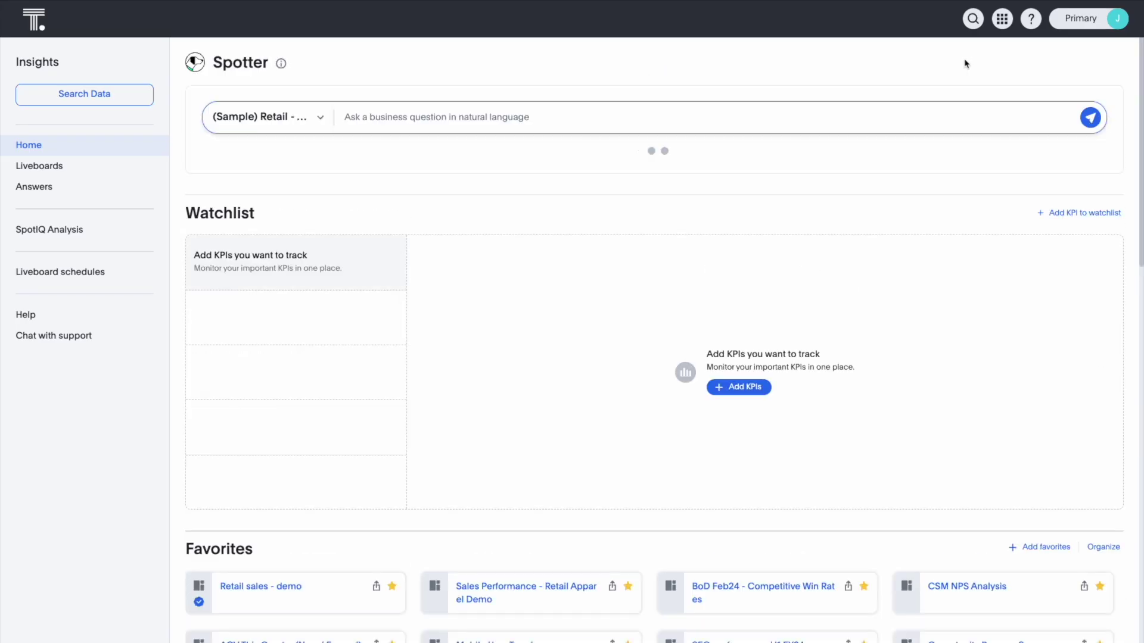
type("wh")
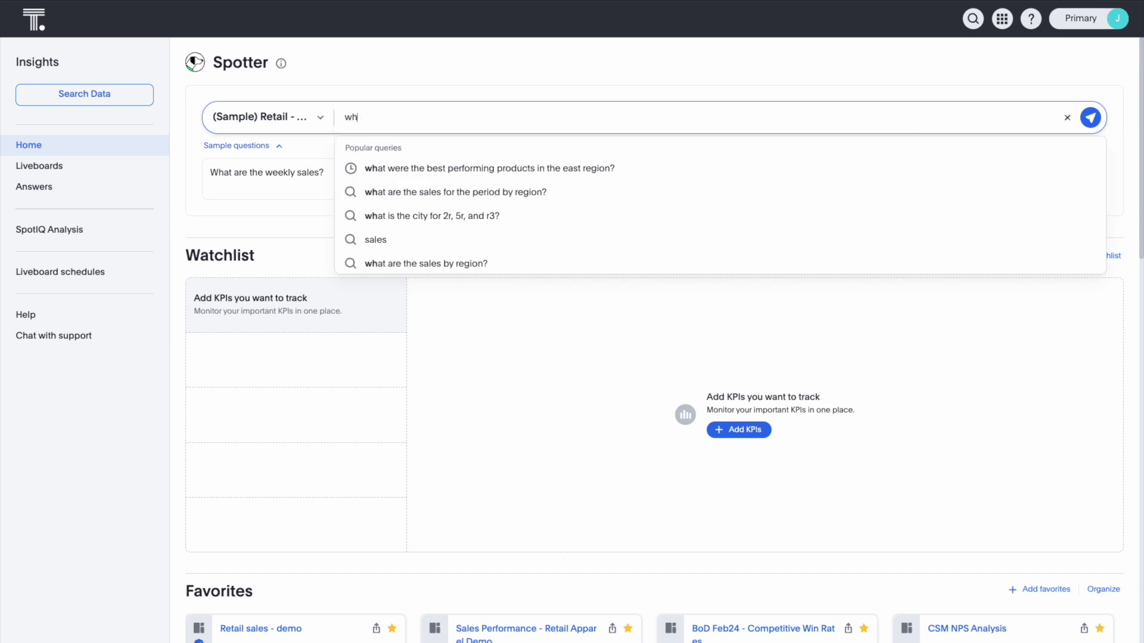
type("at were the best")
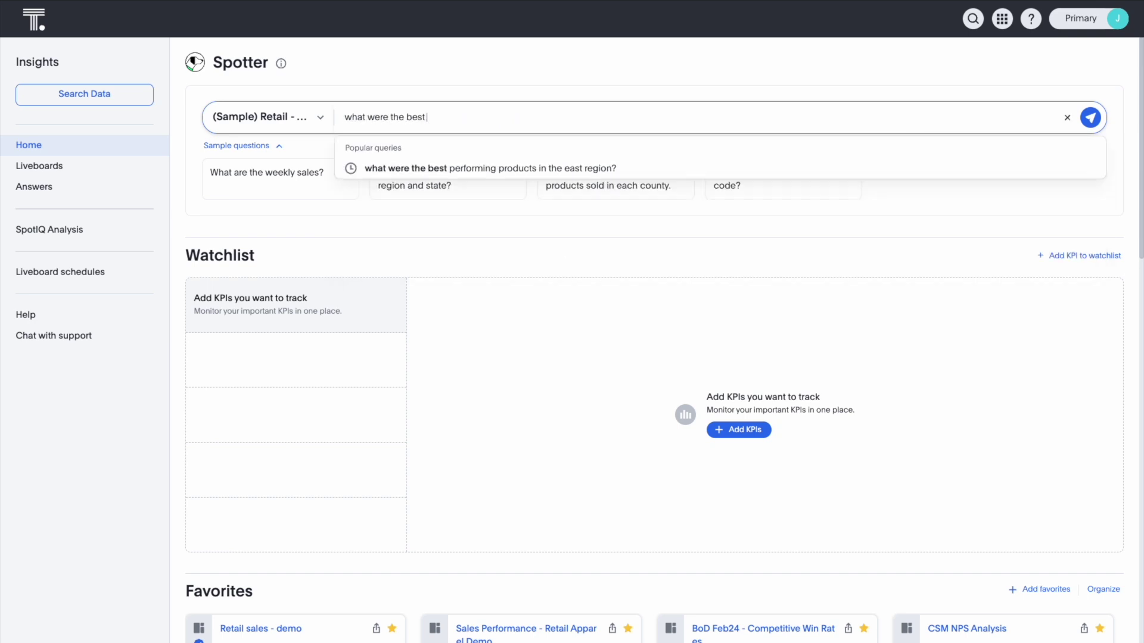
type(" performing products")
left_click(838, 169)
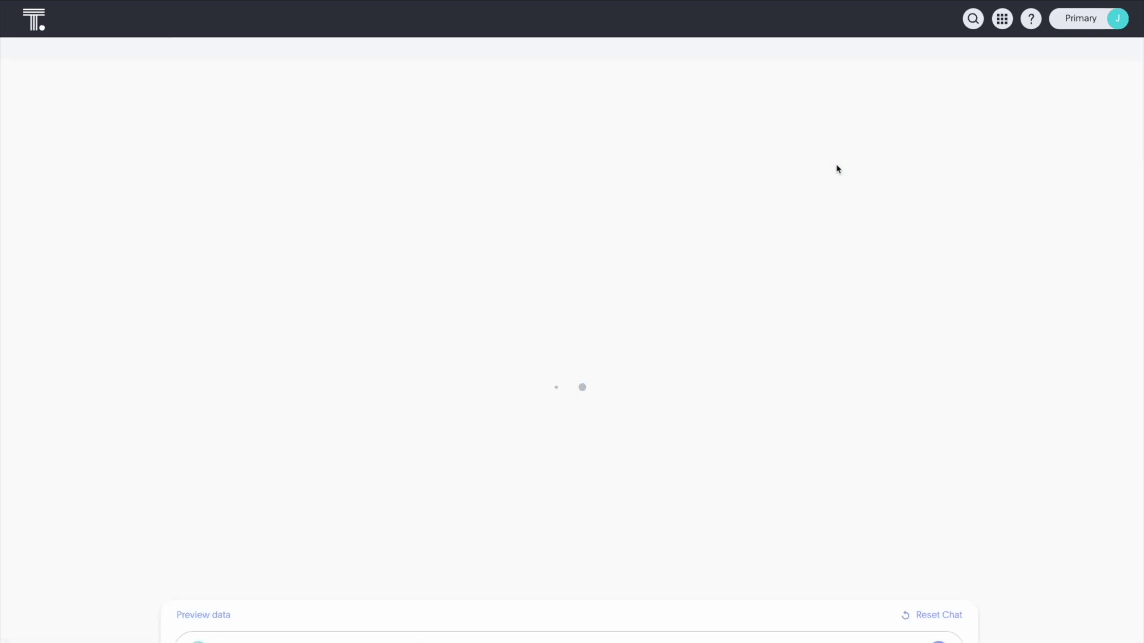